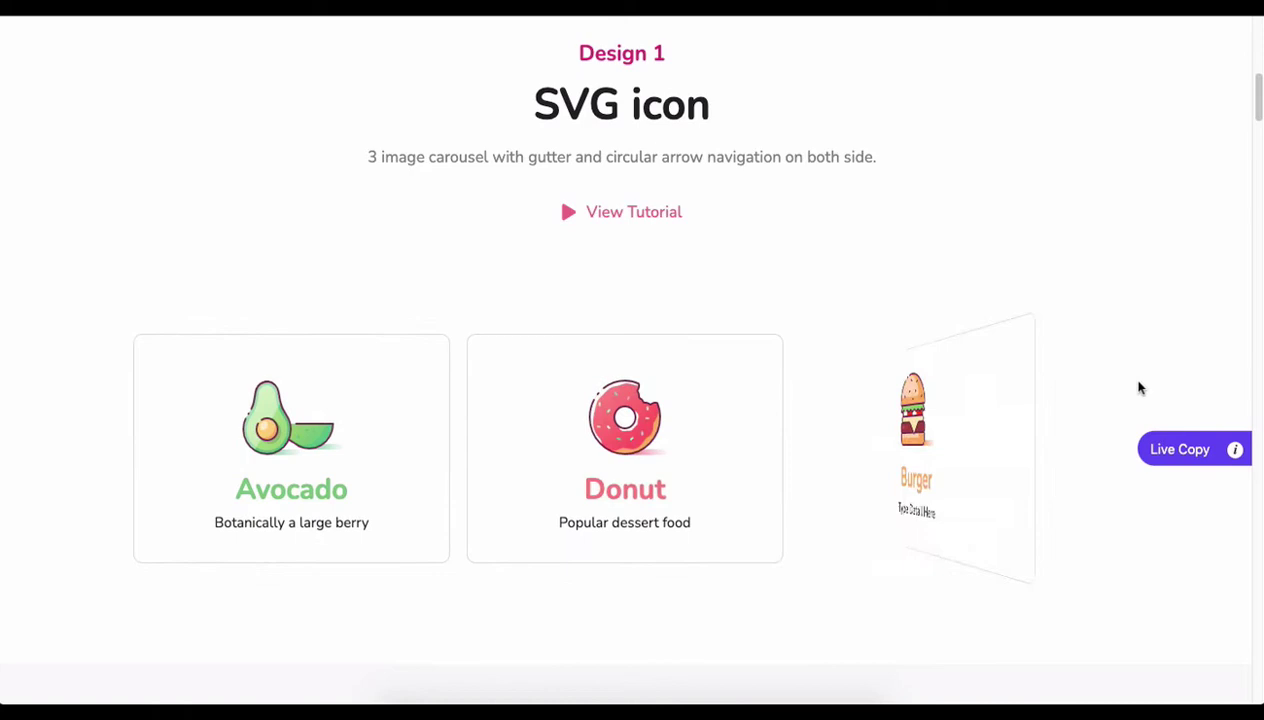
Look through the flip box demo designs, from the SVG icon cards down to the 3D Flip examples and beyond.
{"action": "scroll", "coordinate": [1138, 387], "scroll_direction": "down", "scroll_amount": 5}
{"action": "scroll", "coordinate": [1138, 387], "scroll_direction": "down", "scroll_amount": 3}
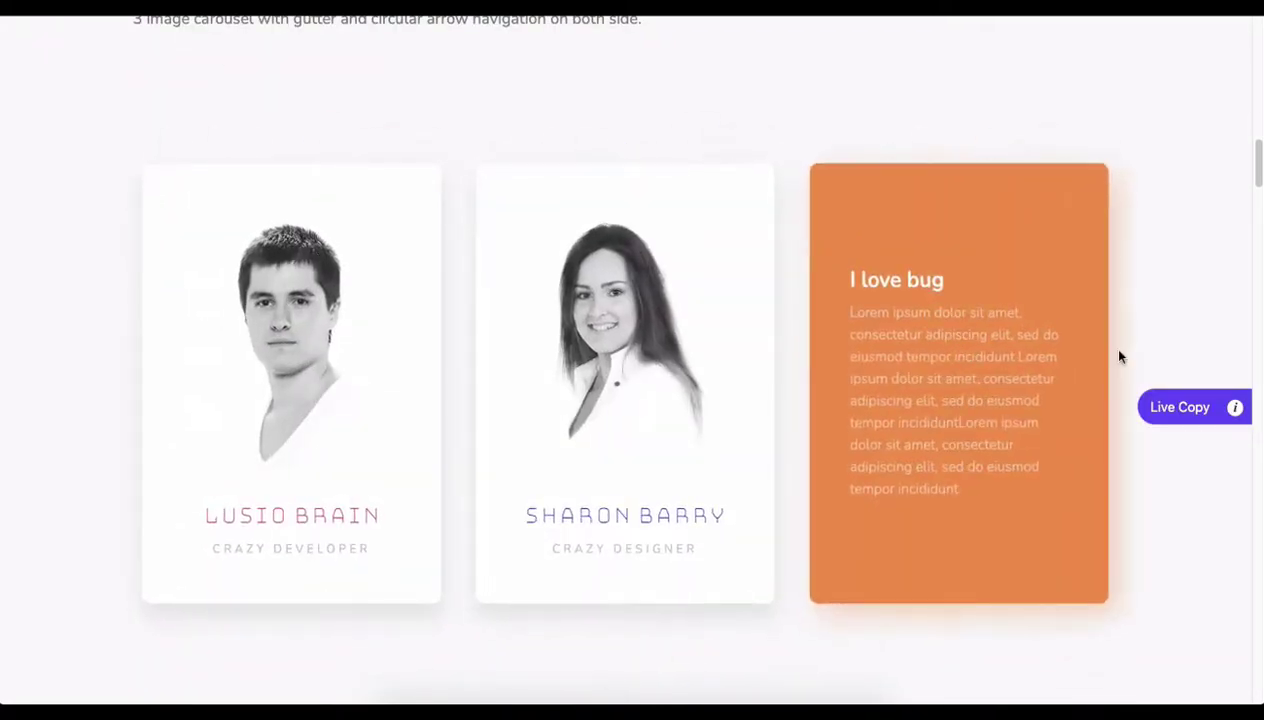
{"action": "scroll", "coordinate": [1150, 357], "scroll_direction": "down", "scroll_amount": 10}
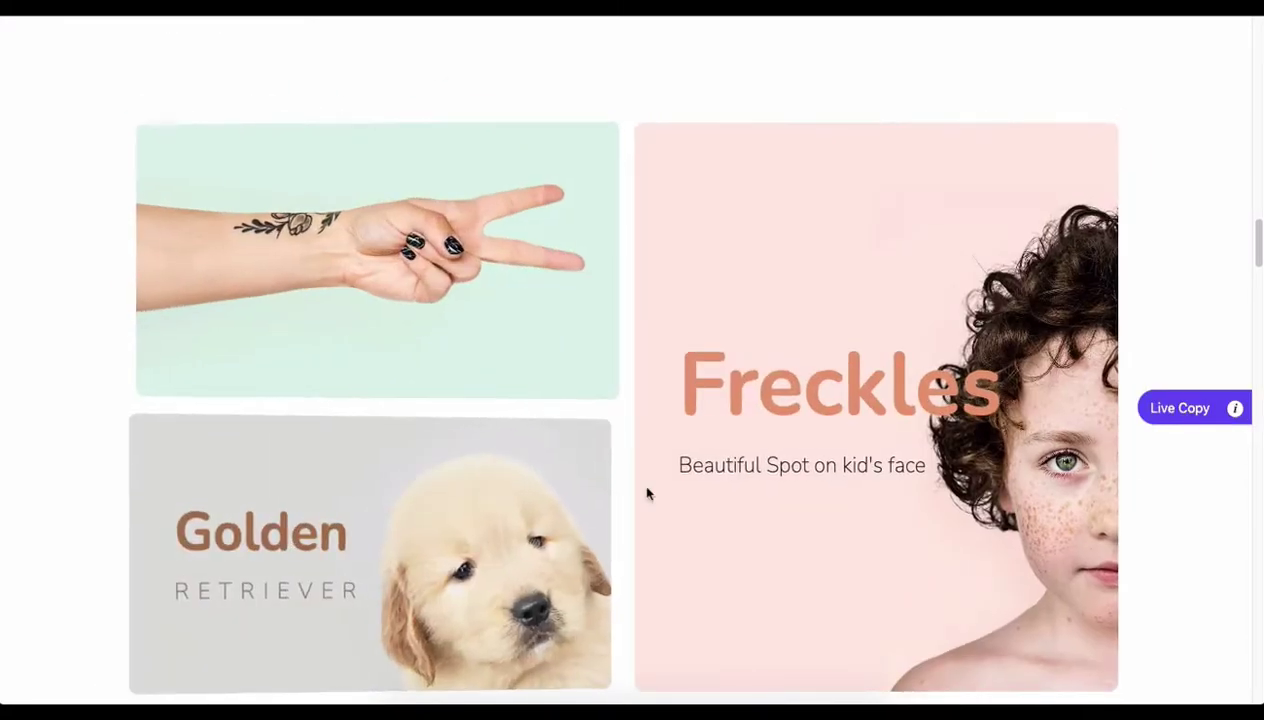
{"action": "scroll", "coordinate": [1140, 502], "scroll_direction": "down", "scroll_amount": 4}
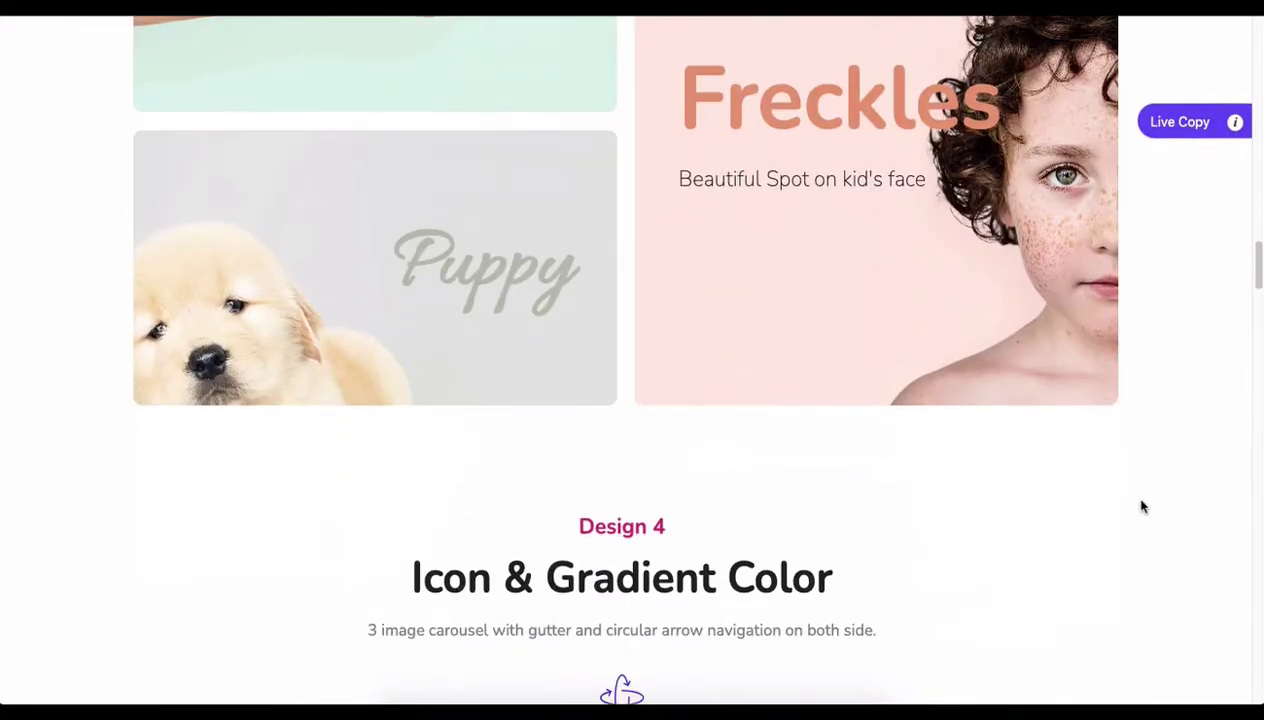
{"action": "scroll", "coordinate": [1143, 507], "scroll_direction": "down", "scroll_amount": 3}
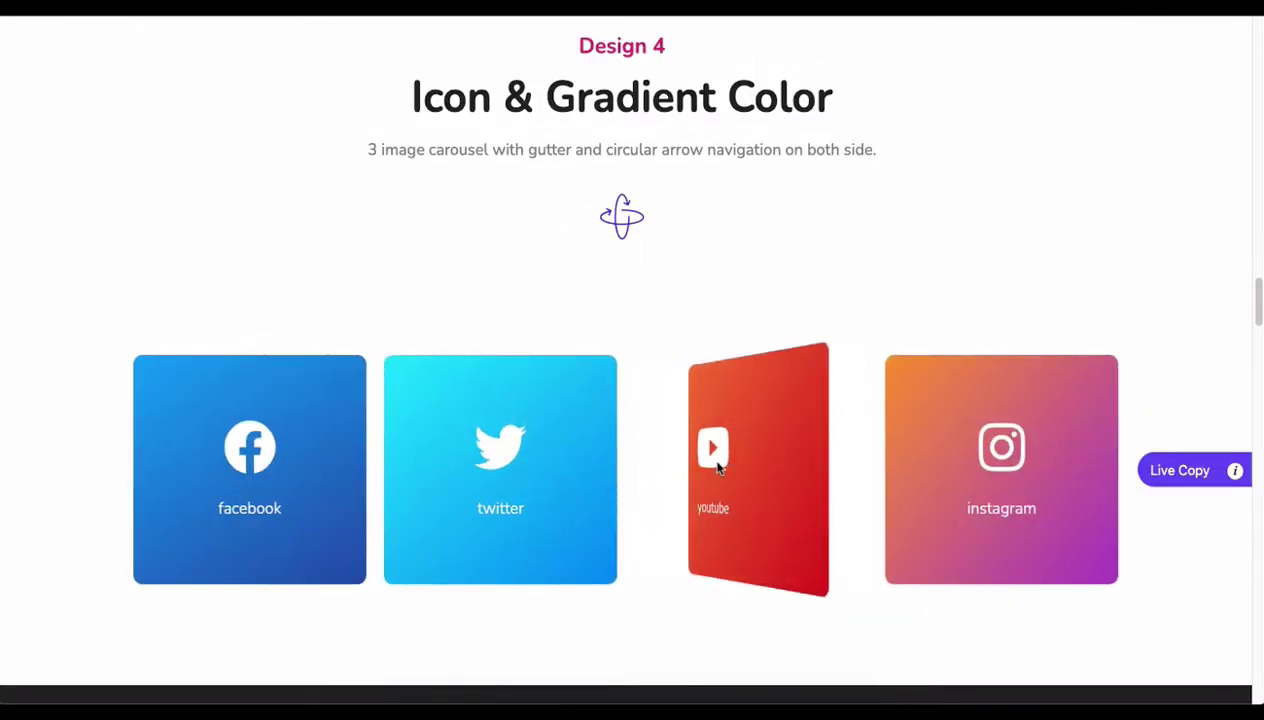
{"action": "scroll", "coordinate": [1128, 474], "scroll_direction": "down", "scroll_amount": 5}
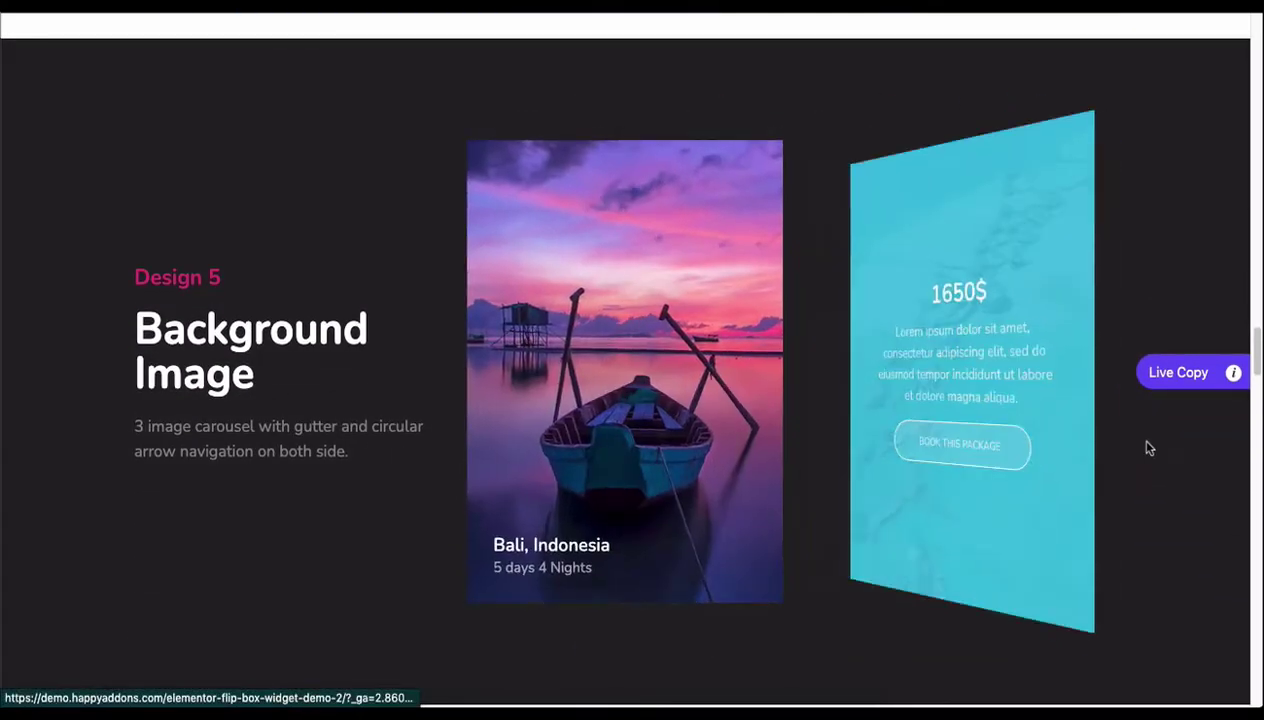
{"action": "scroll", "coordinate": [1150, 440], "scroll_direction": "down", "scroll_amount": 5}
{"action": "scroll", "coordinate": [1150, 475], "scroll_direction": "down", "scroll_amount": 5}
{"action": "scroll", "coordinate": [1120, 494], "scroll_direction": "down", "scroll_amount": 6}
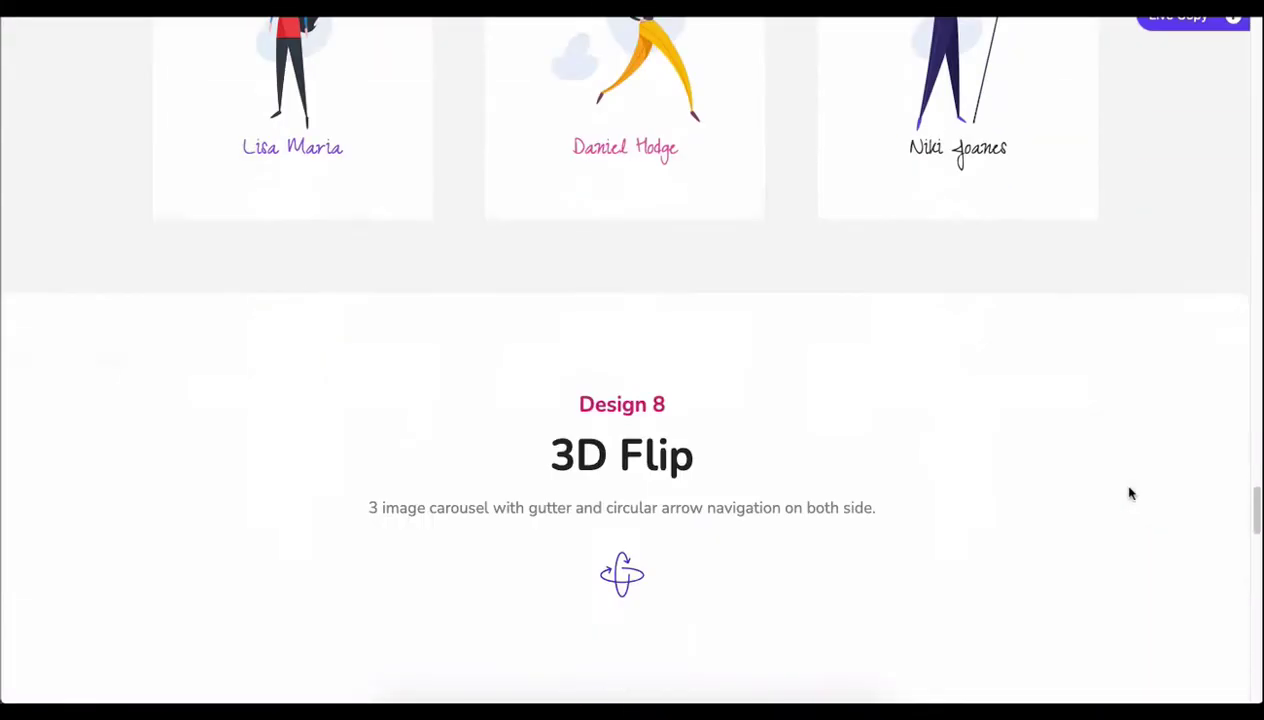
{"action": "scroll", "coordinate": [1149, 500], "scroll_direction": "down", "scroll_amount": 3}
{"action": "scroll", "coordinate": [1149, 500], "scroll_direction": "down", "scroll_amount": 5}
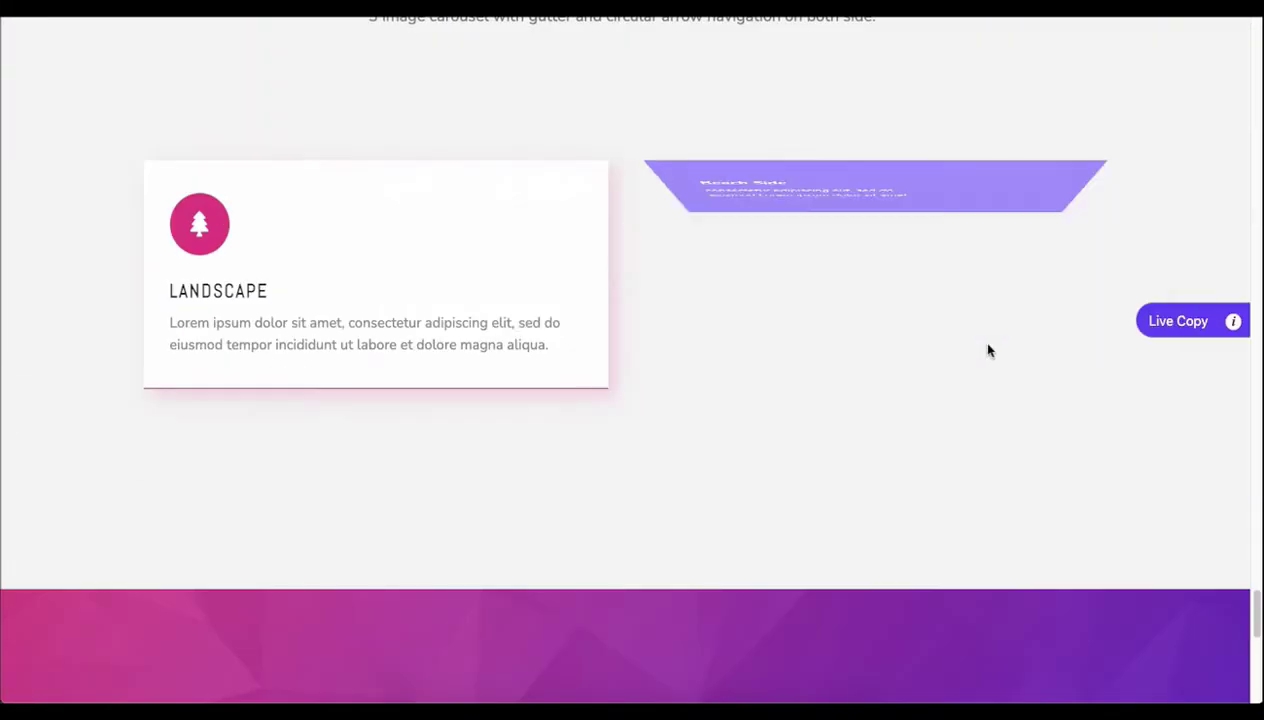
{"action": "scroll", "coordinate": [1168, 293], "scroll_direction": "up", "scroll_amount": 15}
{"action": "scroll", "coordinate": [1170, 300], "scroll_direction": "up", "scroll_amount": 20}
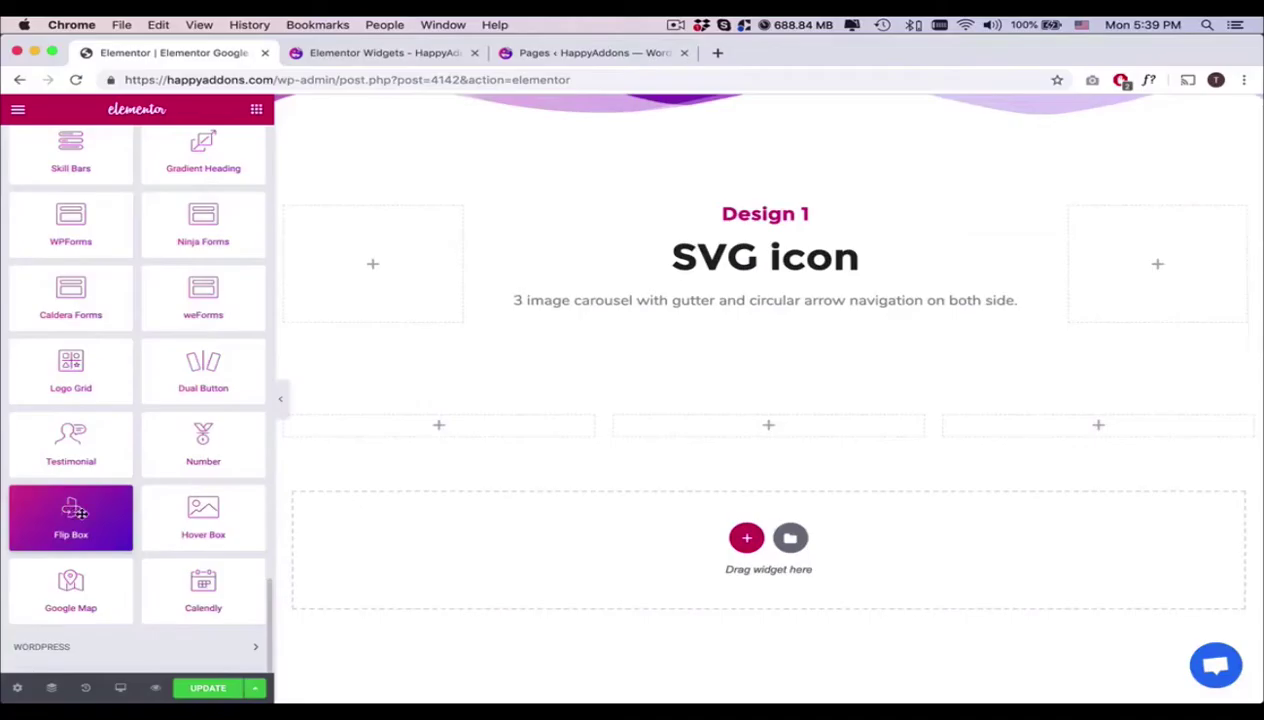
Add a Flip Box widget to the middle column and use the donut image as its front icon.
{"action": "left_click_drag", "start_coordinate": [79, 512], "coordinate": [770, 428]}
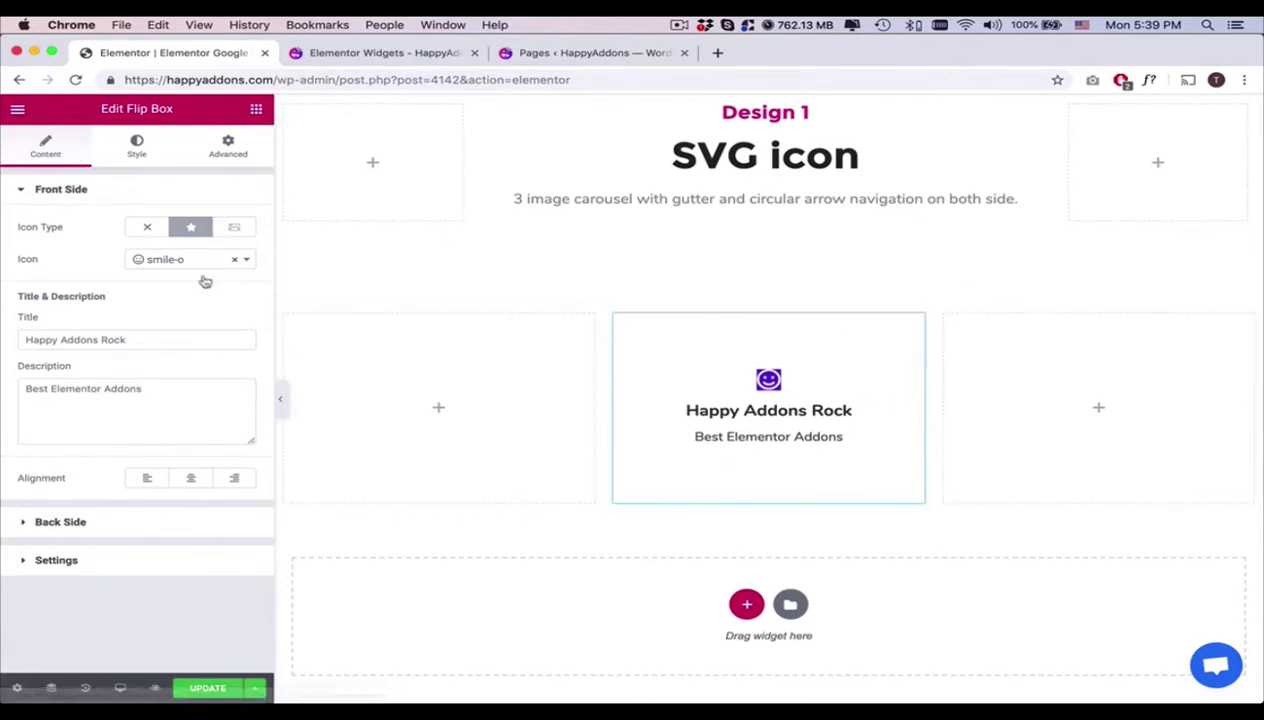
{"action": "left_click", "coordinate": [234, 227]}
{"action": "left_click", "coordinate": [121, 291]}
{"action": "scroll", "coordinate": [430, 348], "scroll_direction": "down", "scroll_amount": 2}
{"action": "left_click", "coordinate": [225, 420]}
{"action": "left_click", "coordinate": [1178, 657]}
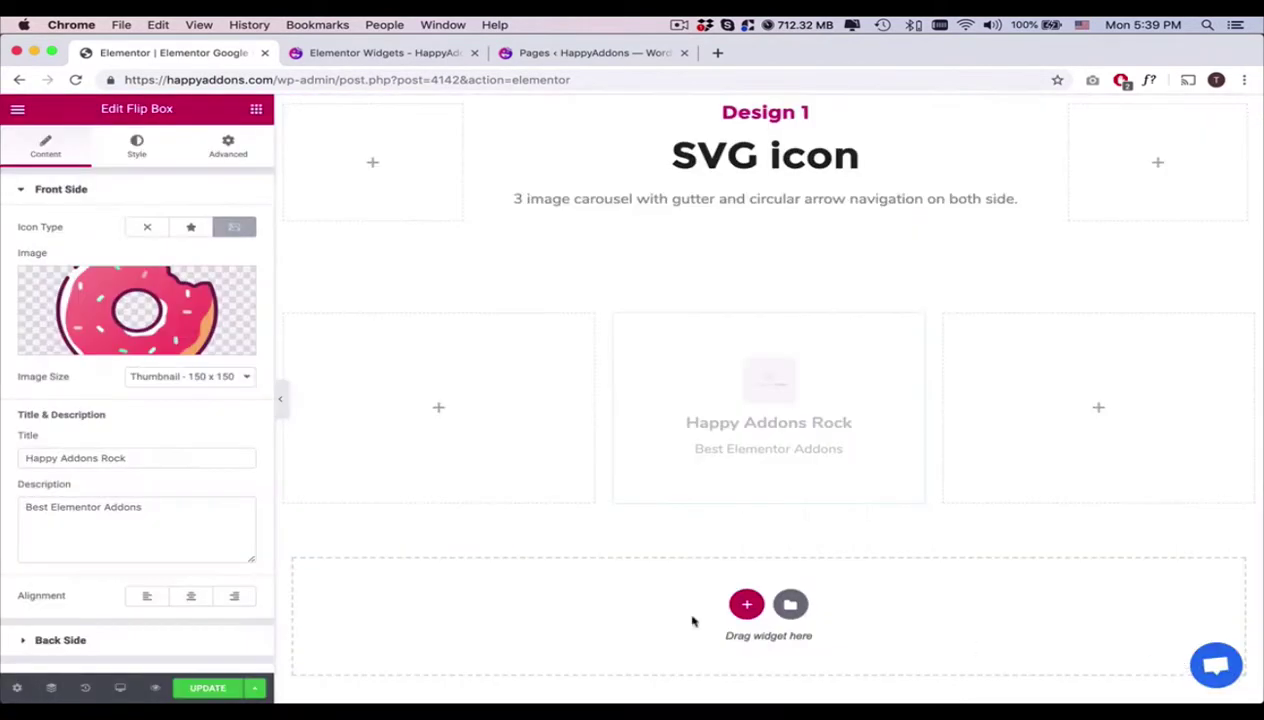
Set the front image size to Full, with the title "Donut" and the description "Best food in the town".
{"action": "left_click", "coordinate": [191, 381]}
{"action": "left_click", "coordinate": [165, 428]}
{"action": "triple_click", "coordinate": [113, 458]}
{"action": "type", "text": "Donut"}
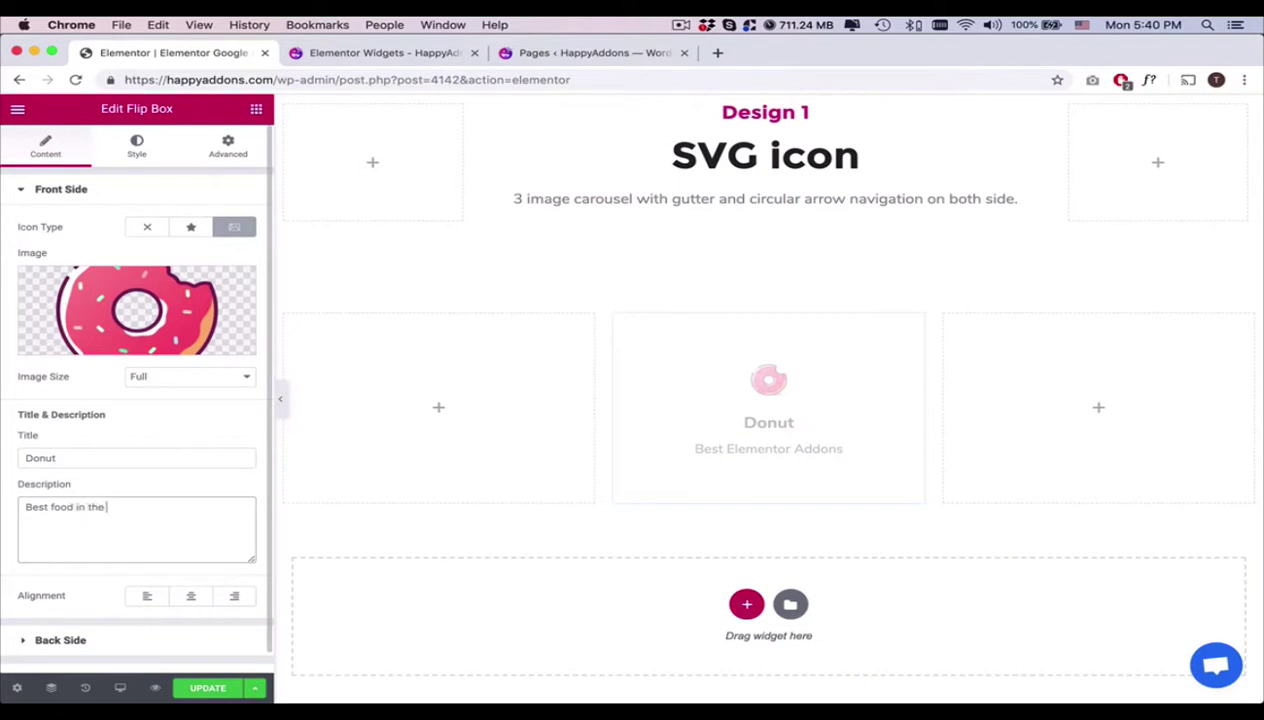
{"action": "scroll", "coordinate": [146, 434], "scroll_direction": "down", "scroll_amount": 1}
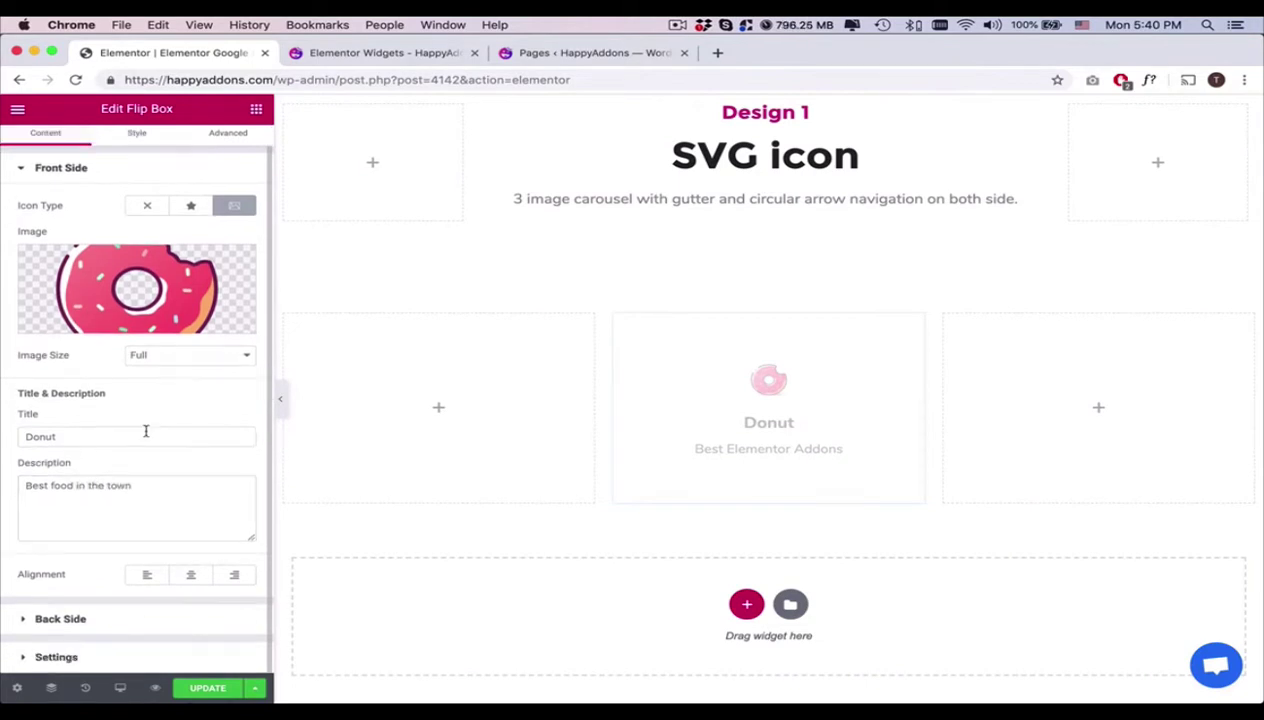
Center-align the flip box's front side content and collapse the front side settings.
{"action": "left_click", "coordinate": [191, 585]}
{"action": "scroll", "coordinate": [110, 622], "scroll_direction": "up", "scroll_amount": 1}
{"action": "left_click", "coordinate": [73, 192]}
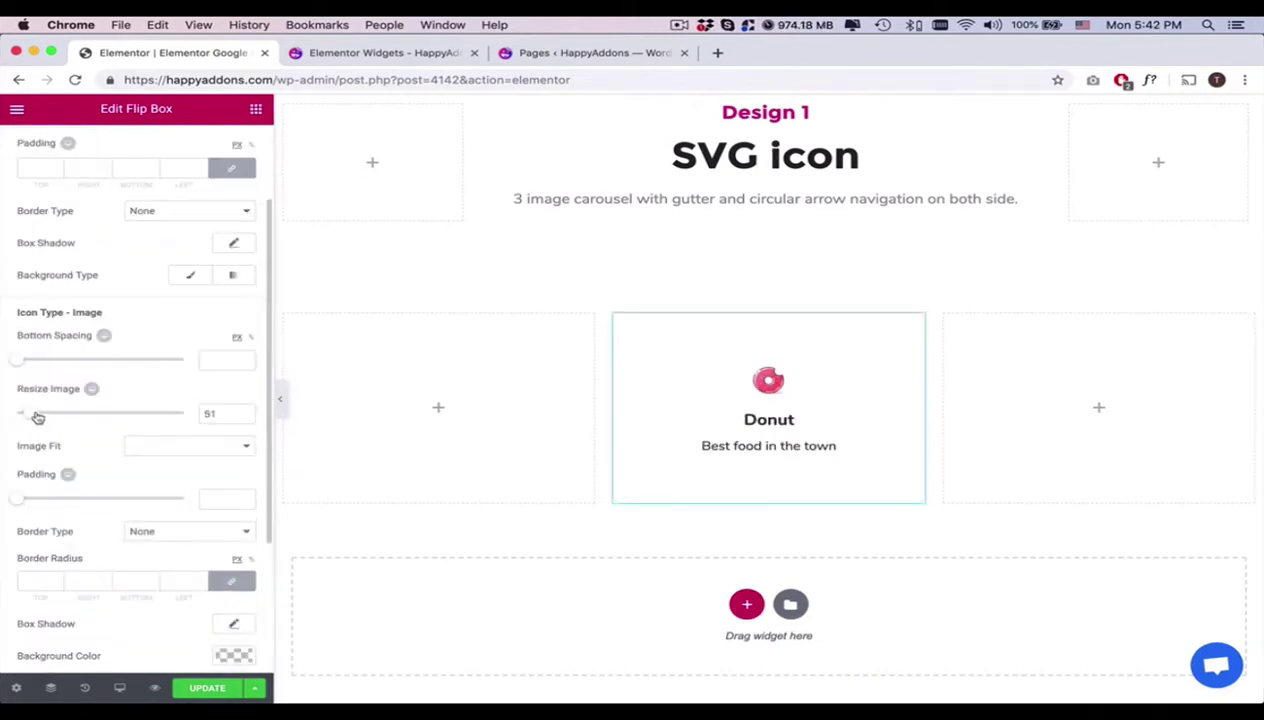
Resize the front image to 120 px, using Contain fit with bottom spacing and padding of 0.
{"action": "left_click_drag", "start_coordinate": [37, 417], "coordinate": [49, 416]}
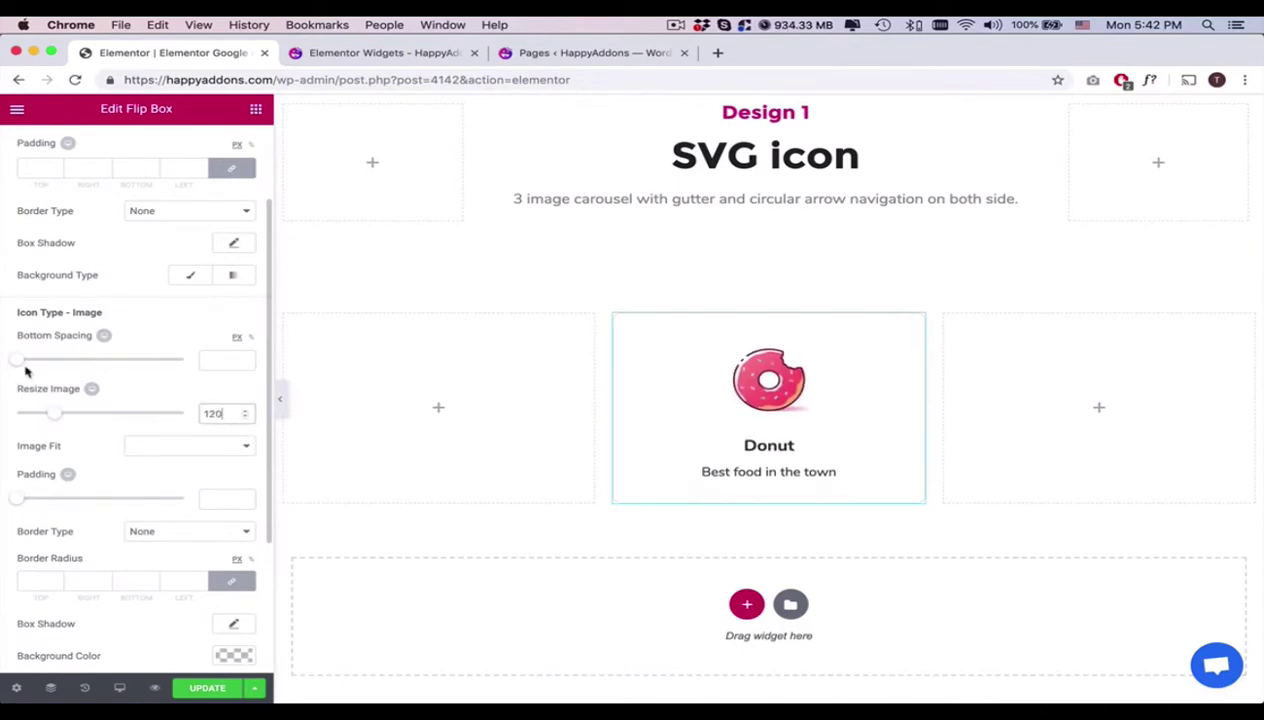
{"action": "left_click", "coordinate": [140, 446]}
{"action": "left_click", "coordinate": [144, 461]}
{"action": "left_click", "coordinate": [152, 450]}
{"action": "left_click", "coordinate": [156, 434]}
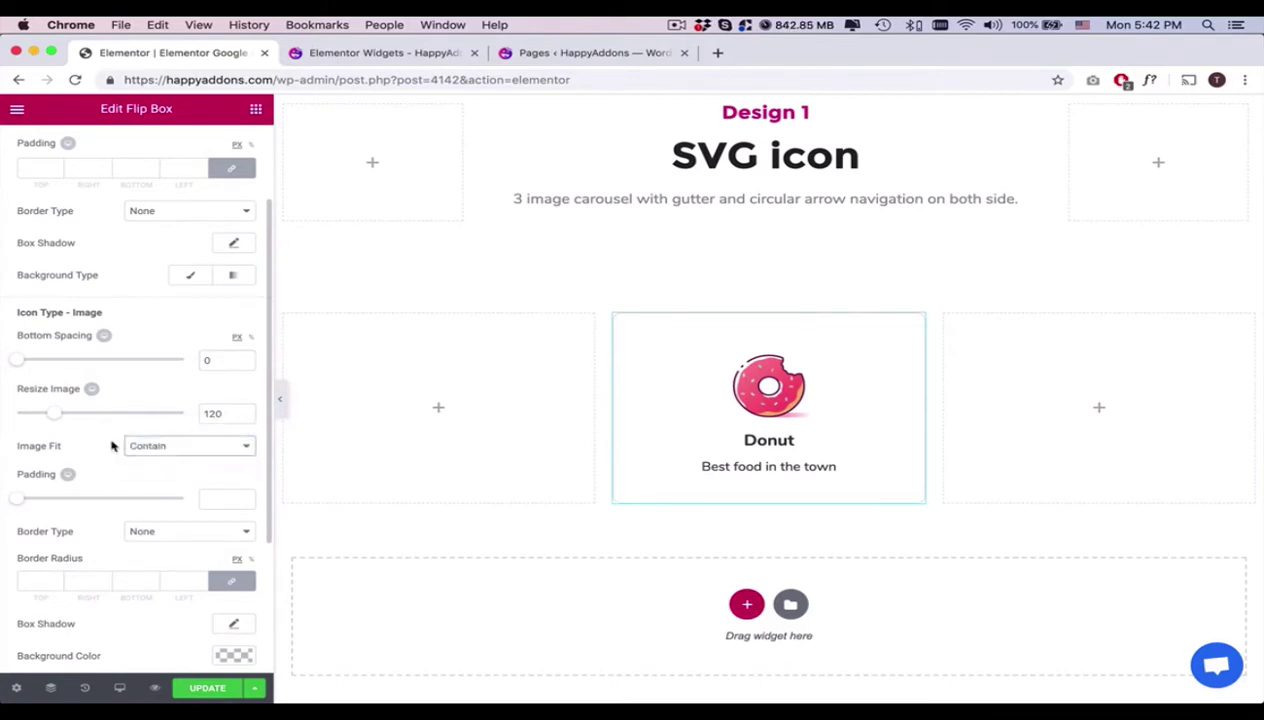
{"action": "scroll", "coordinate": [155, 478], "scroll_direction": "down", "scroll_amount": 5}
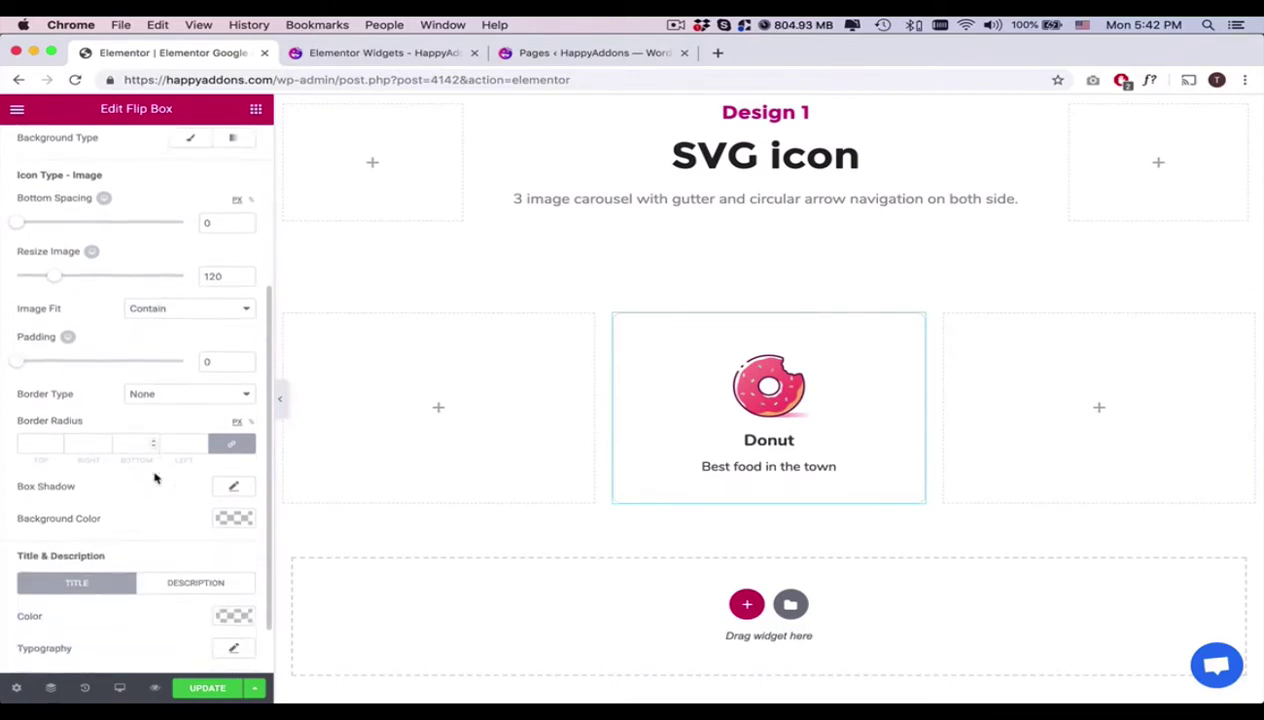
Color the front side title pink to match the donut image.
{"action": "left_click", "coordinate": [233, 557]}
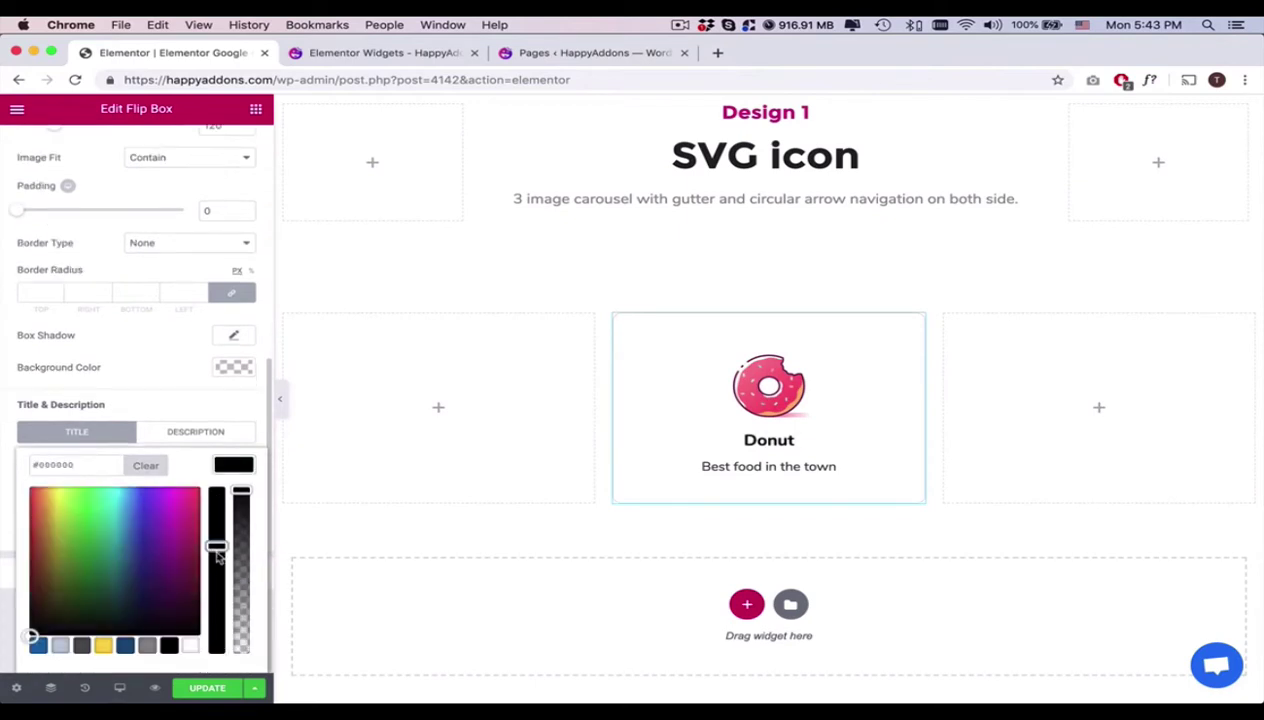
{"action": "left_click", "coordinate": [189, 504]}
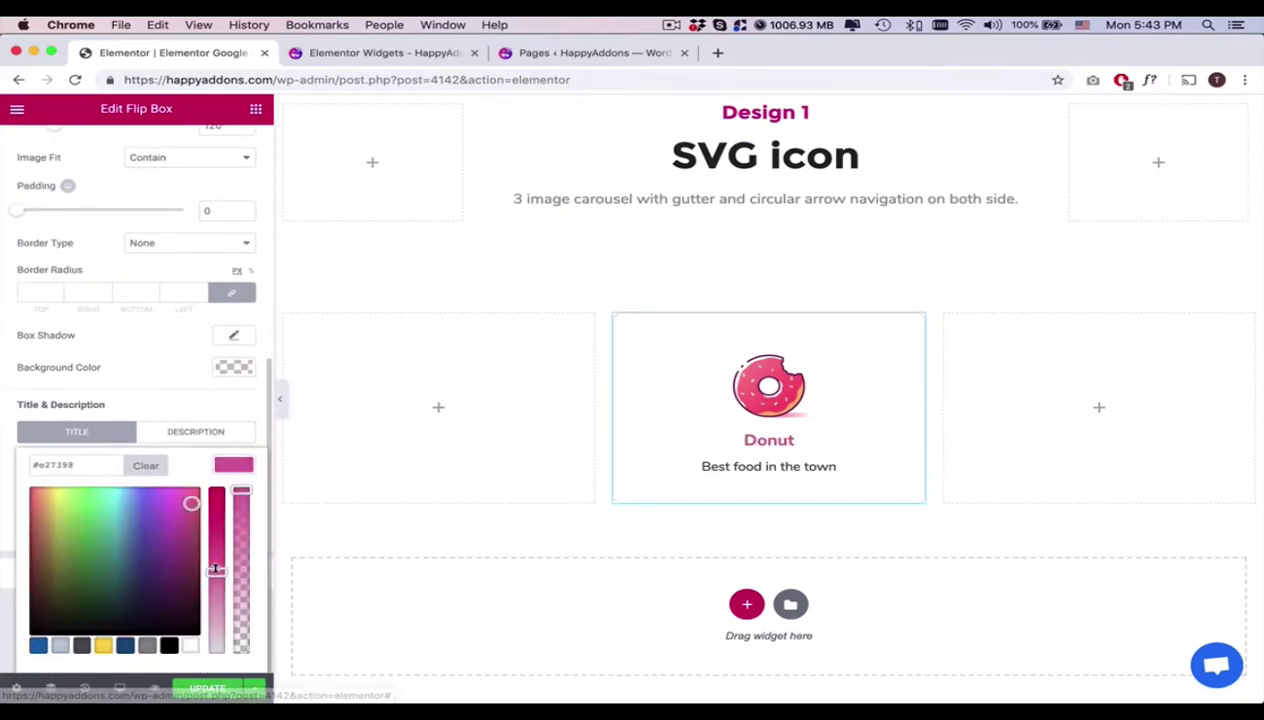
{"action": "left_click", "coordinate": [41, 513]}
{"action": "left_click_drag", "start_coordinate": [190, 512], "coordinate": [186, 502]}
{"action": "left_click_drag", "start_coordinate": [37, 497], "coordinate": [50, 507]}
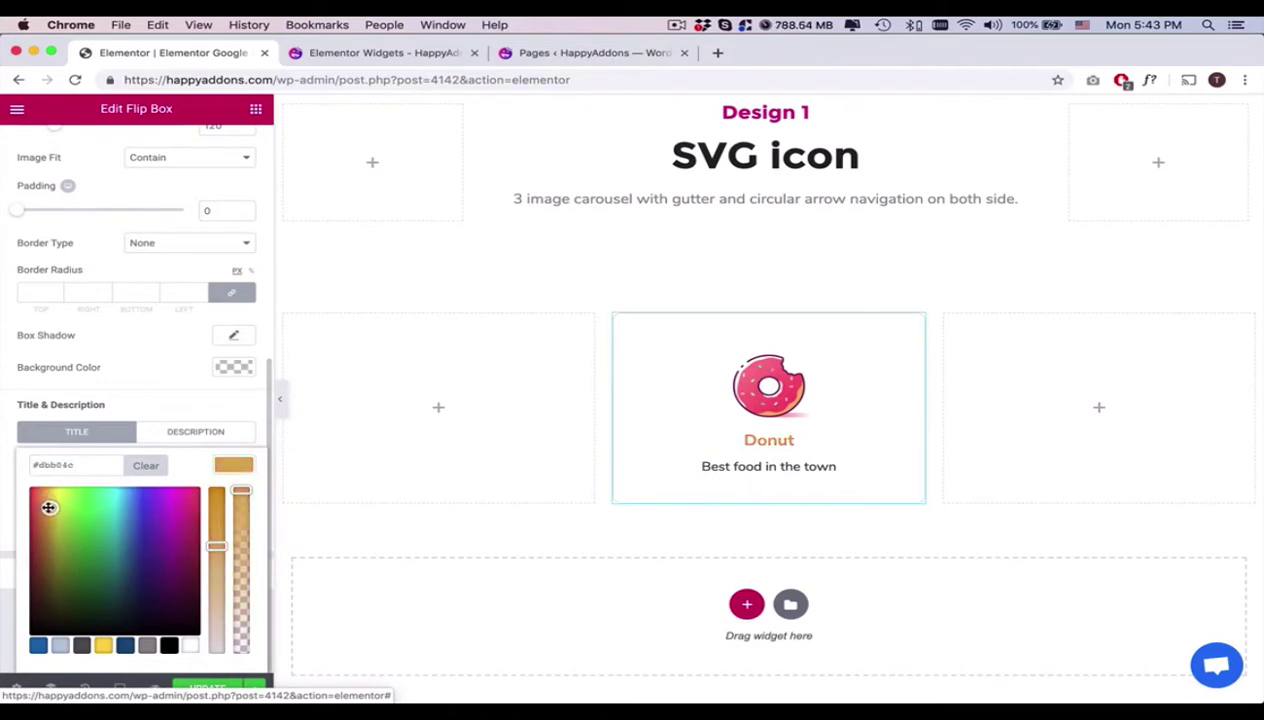
Set the front title's font size to 30 px and give it a heavier weight.
{"action": "left_click", "coordinate": [233, 497]}
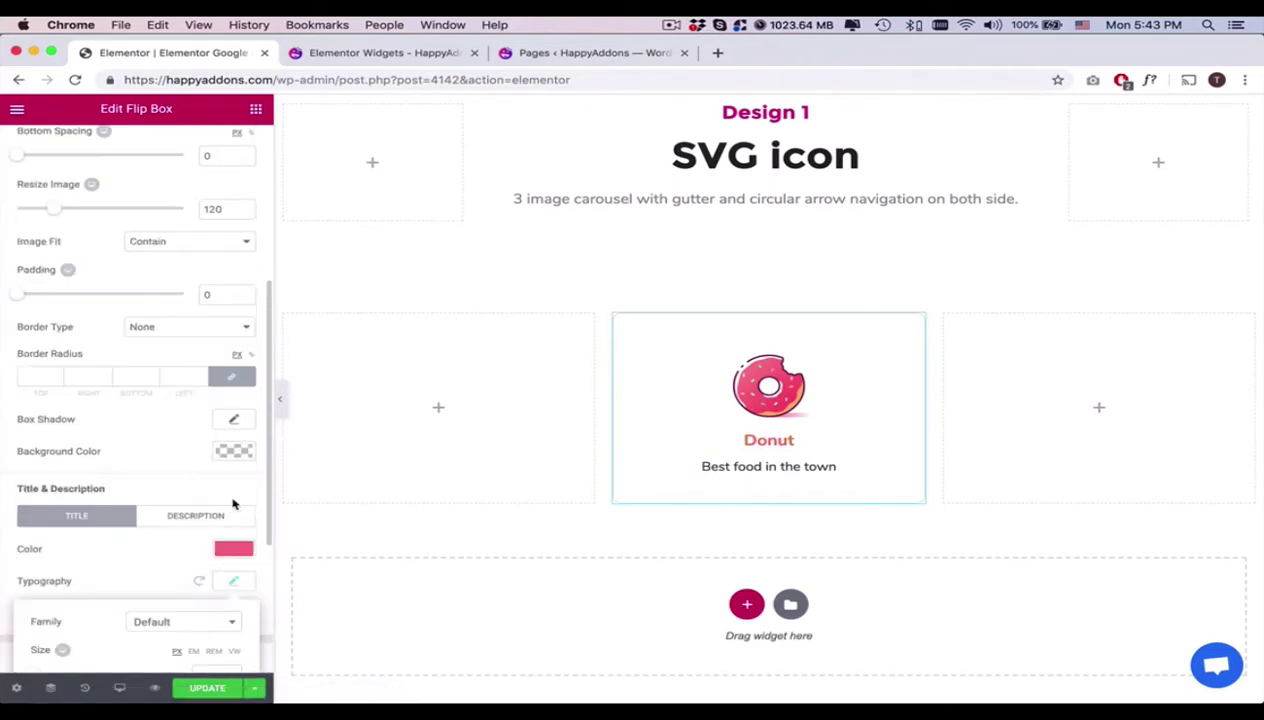
{"action": "scroll", "coordinate": [234, 502], "scroll_direction": "down", "scroll_amount": 5}
{"action": "left_click", "coordinate": [204, 418]}
{"action": "type", "text": "30"}
{"action": "left_click", "coordinate": [170, 447]}
{"action": "left_click", "coordinate": [158, 392]}
{"action": "left_click", "coordinate": [189, 448]}
{"action": "left_click", "coordinate": [173, 468]}
{"action": "scroll", "coordinate": [172, 470], "scroll_direction": "up", "scroll_amount": 1}
{"action": "left_click", "coordinate": [132, 366]}
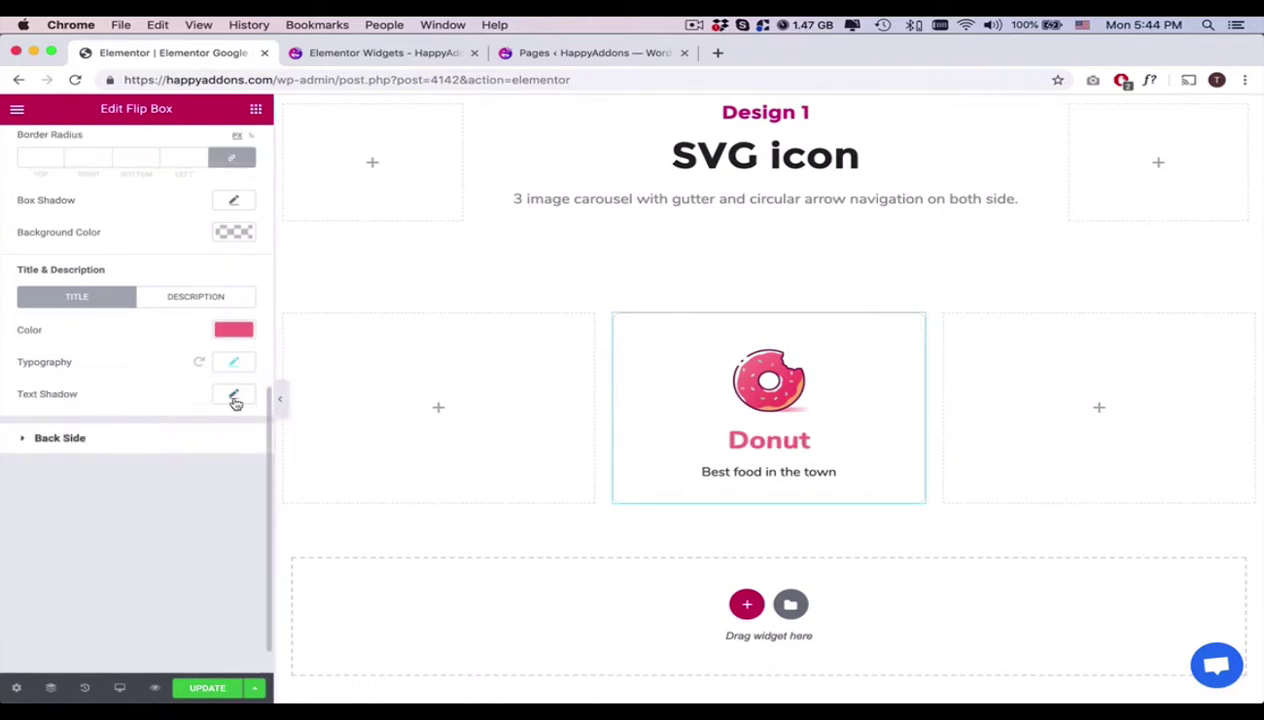
{"action": "left_click", "coordinate": [234, 397]}
{"action": "scroll", "coordinate": [209, 490], "scroll_direction": "down", "scroll_amount": 2}
{"action": "left_click", "coordinate": [192, 500]}
{"action": "left_click", "coordinate": [198, 491]}
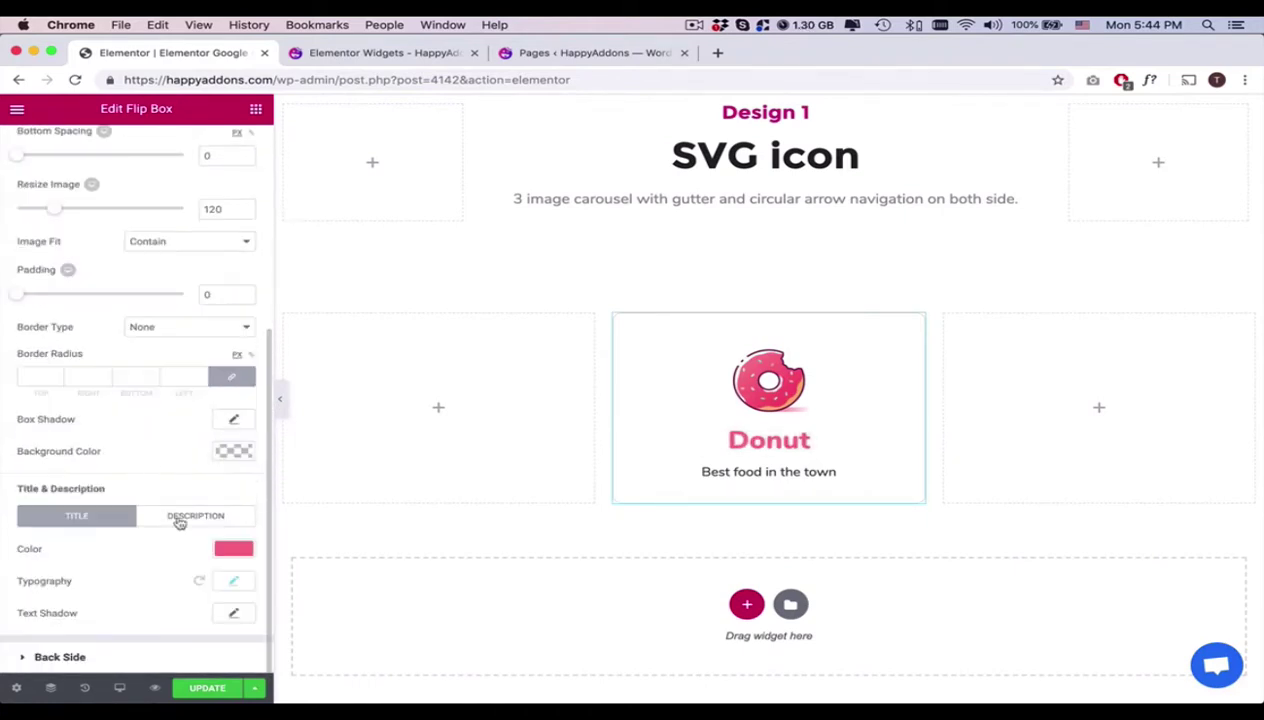
Set the front side description's text color to #242424.
{"action": "left_click", "coordinate": [179, 521]}
{"action": "scroll", "coordinate": [200, 540], "scroll_direction": "down", "scroll_amount": 1}
{"action": "left_click", "coordinate": [222, 550]}
{"action": "scroll", "coordinate": [113, 556], "scroll_direction": "down", "scroll_amount": 2}
{"action": "left_click", "coordinate": [85, 464]}
{"action": "type", "text": "2424"}
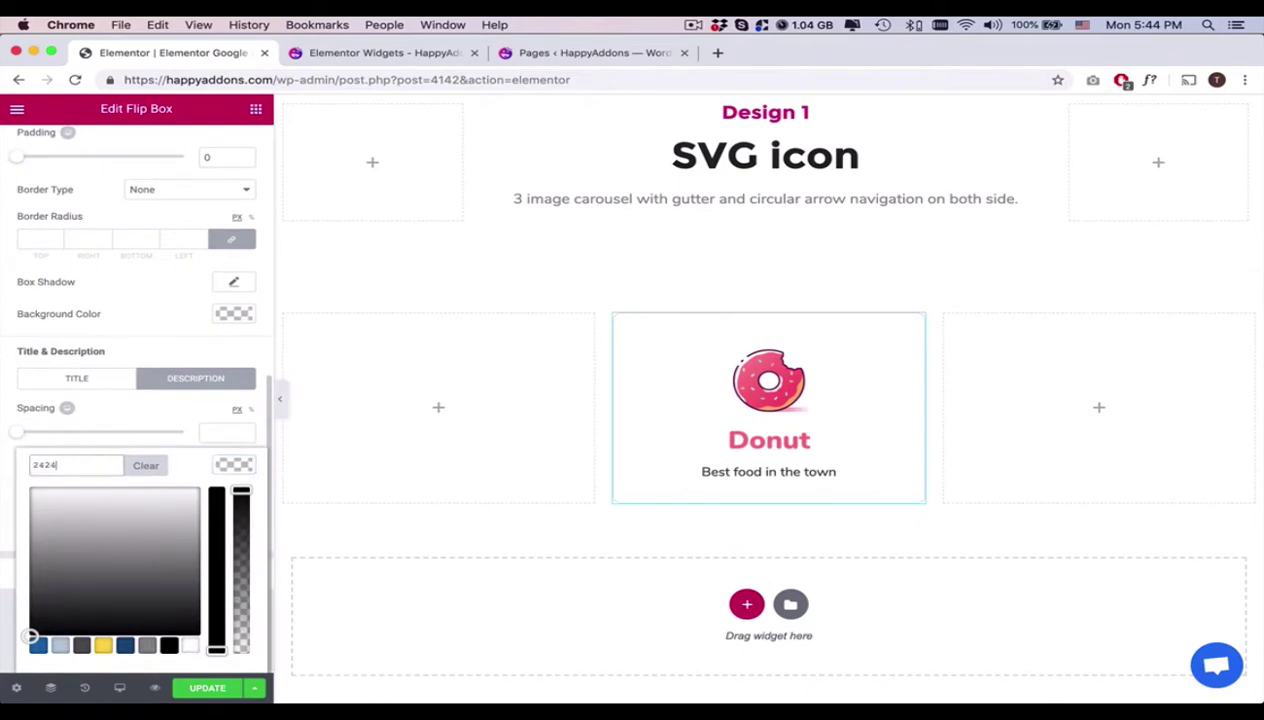
{"action": "type", "text": "24"}
{"action": "left_click", "coordinate": [113, 421]}
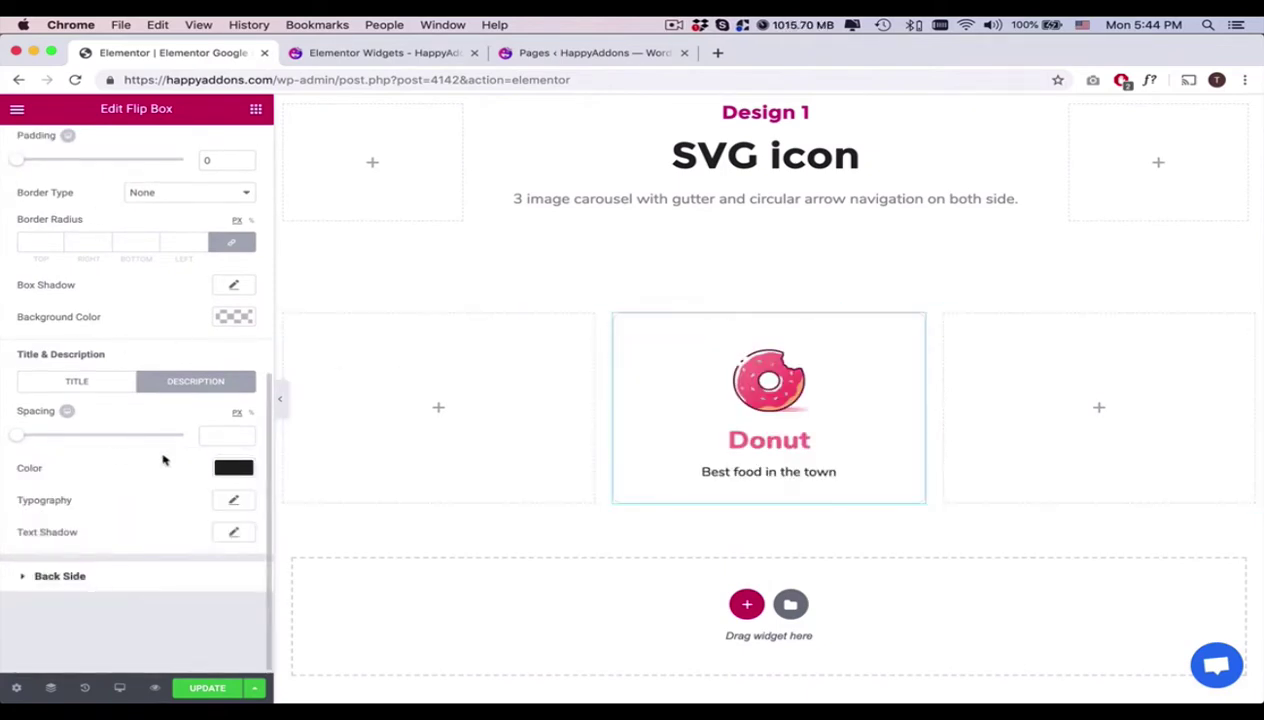
Adjust the font weight of the front side title in its typography settings.
{"action": "left_click", "coordinate": [77, 381]}
{"action": "left_click", "coordinate": [232, 578]}
{"action": "scroll", "coordinate": [180, 450], "scroll_direction": "down", "scroll_amount": 3}
{"action": "left_click", "coordinate": [183, 513]}
{"action": "left_click", "coordinate": [146, 498]}
{"action": "left_click", "coordinate": [183, 406]}
{"action": "left_click", "coordinate": [113, 463]}
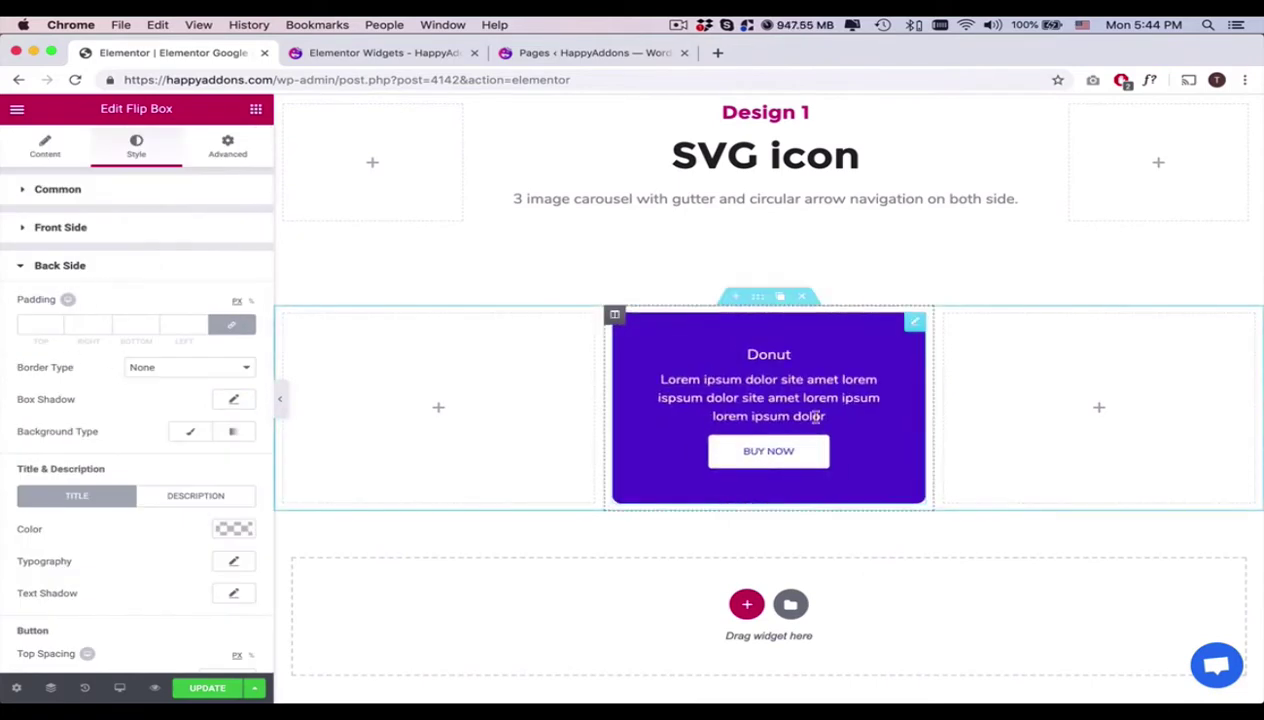
Set the back side title's typography to size 24 px and weight 600.
{"action": "scroll", "coordinate": [140, 380], "scroll_direction": "down", "scroll_amount": 3}
{"action": "left_click", "coordinate": [234, 419]}
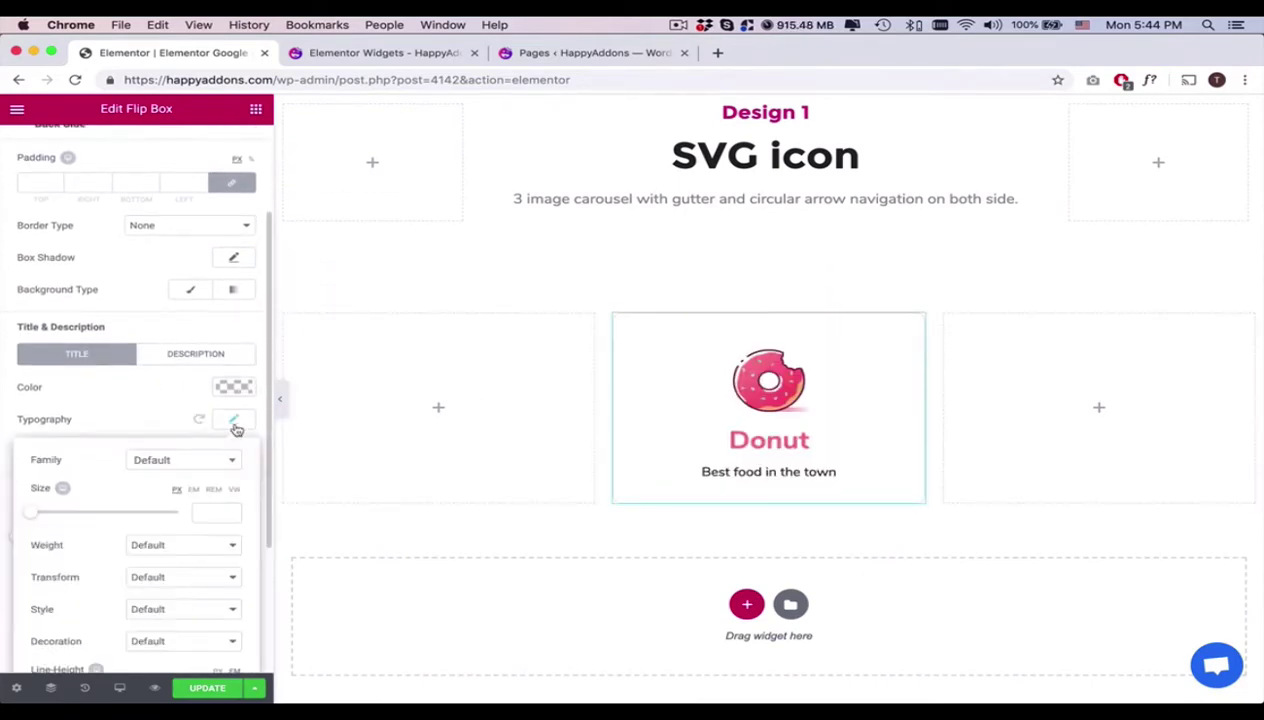
{"action": "scroll", "coordinate": [194, 453], "scroll_direction": "down", "scroll_amount": 1}
{"action": "left_click", "coordinate": [204, 446]}
{"action": "type", "text": "24"}
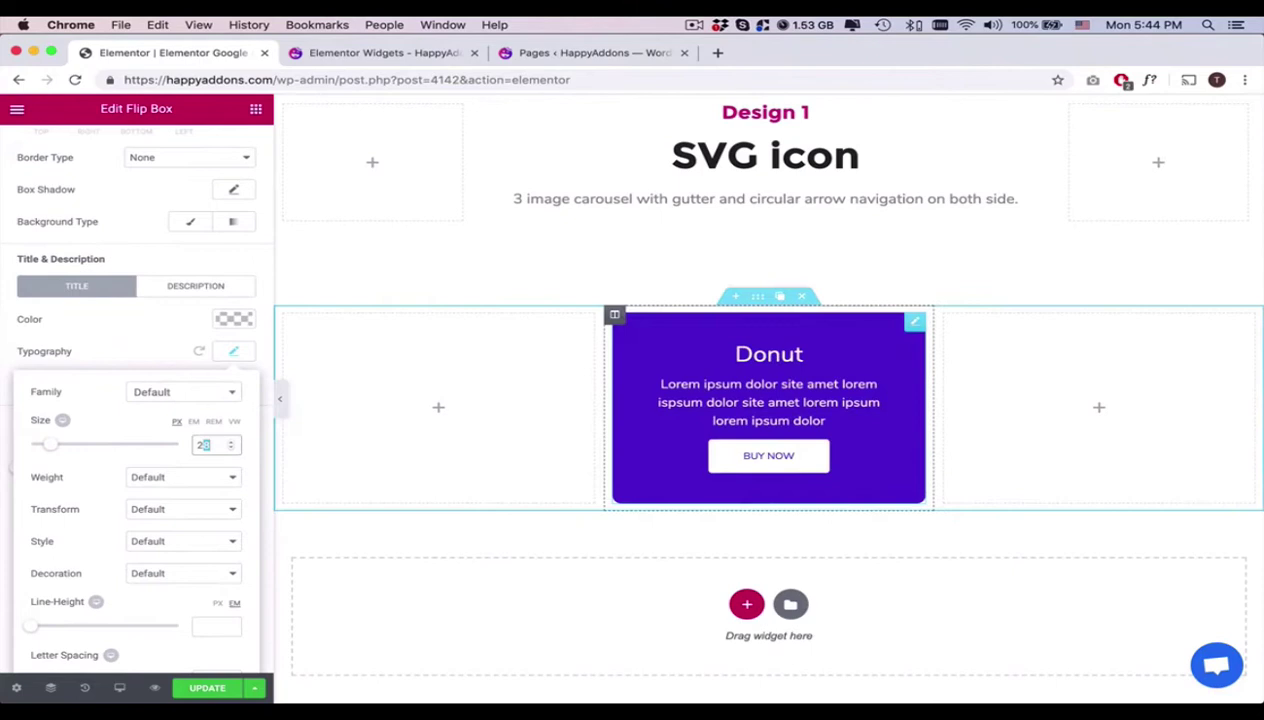
{"action": "left_click", "coordinate": [192, 481]}
{"action": "left_click", "coordinate": [150, 499]}
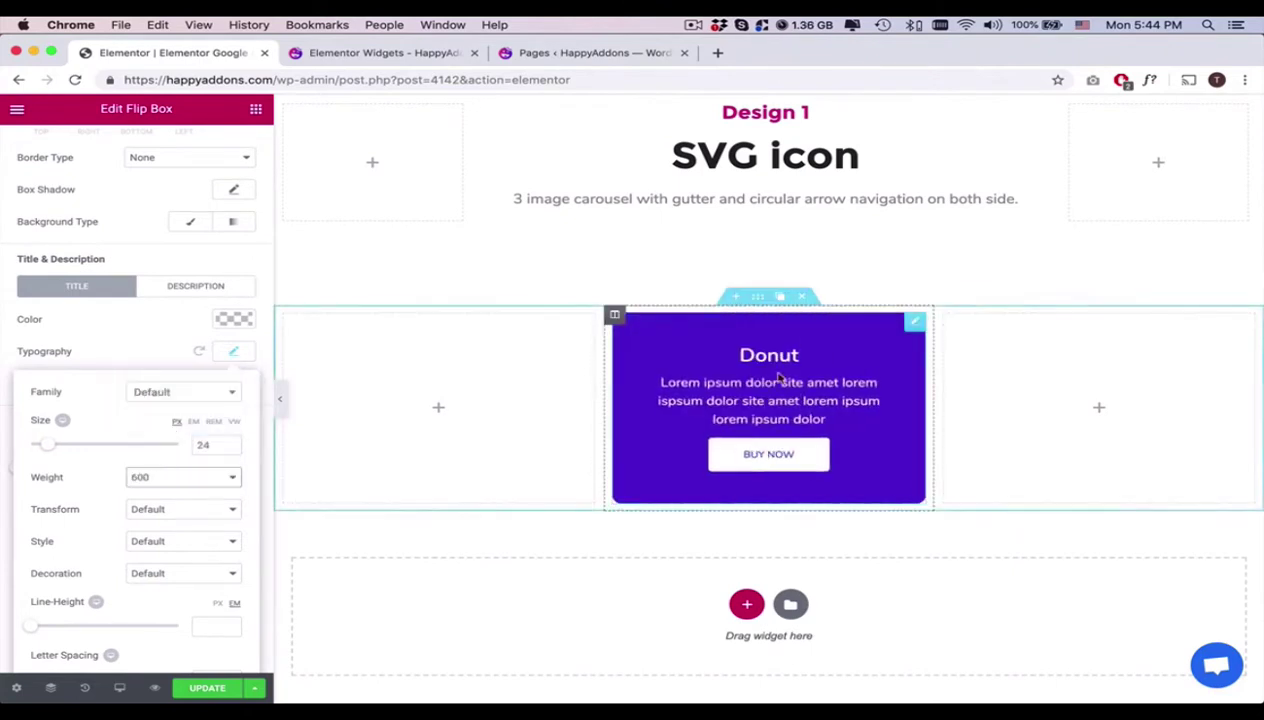
{"action": "left_click", "coordinate": [152, 327]}
Give the flip box's back side a solid pink background matching the front title.
{"action": "scroll", "coordinate": [148, 286], "scroll_direction": "up", "scroll_amount": 1}
{"action": "left_click", "coordinate": [190, 272]}
{"action": "left_click", "coordinate": [234, 303]}
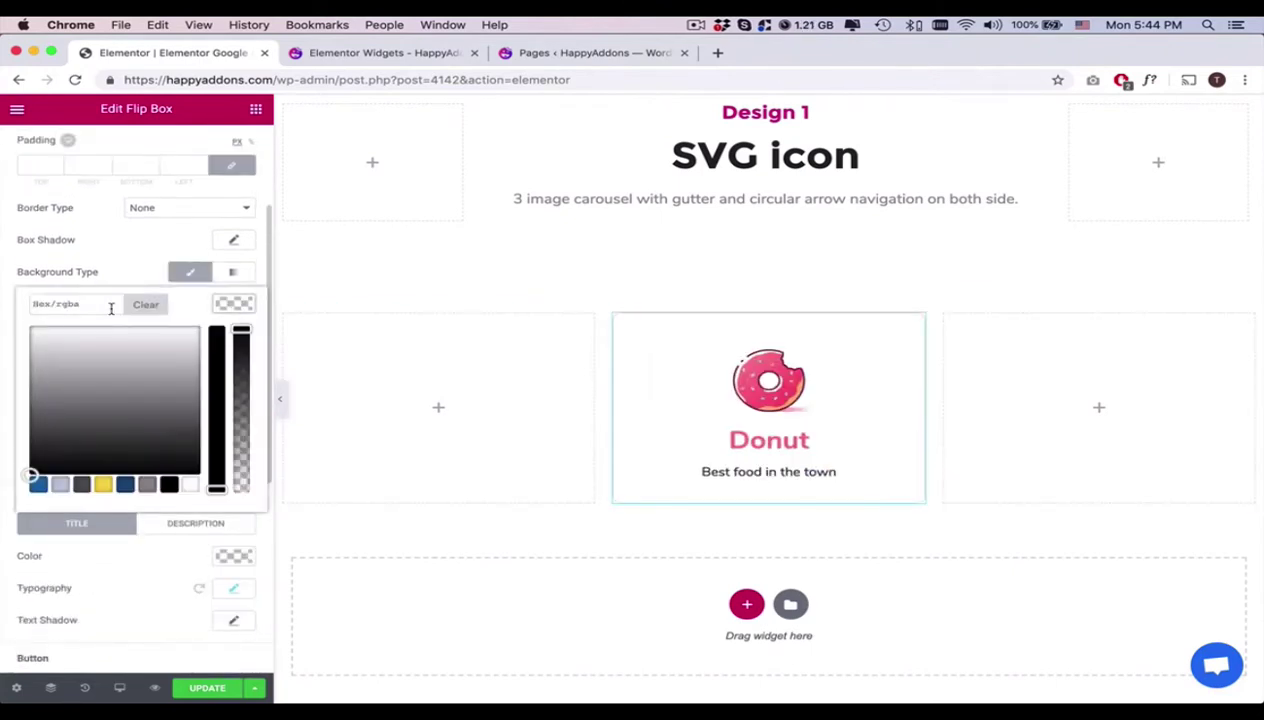
{"action": "left_click", "coordinate": [104, 306]}
{"action": "type", "text": "#fd7d85"}
{"action": "mouse_move", "coordinate": [684, 408]}
{"action": "left_click", "coordinate": [92, 259]}
{"action": "left_click", "coordinate": [242, 458]}
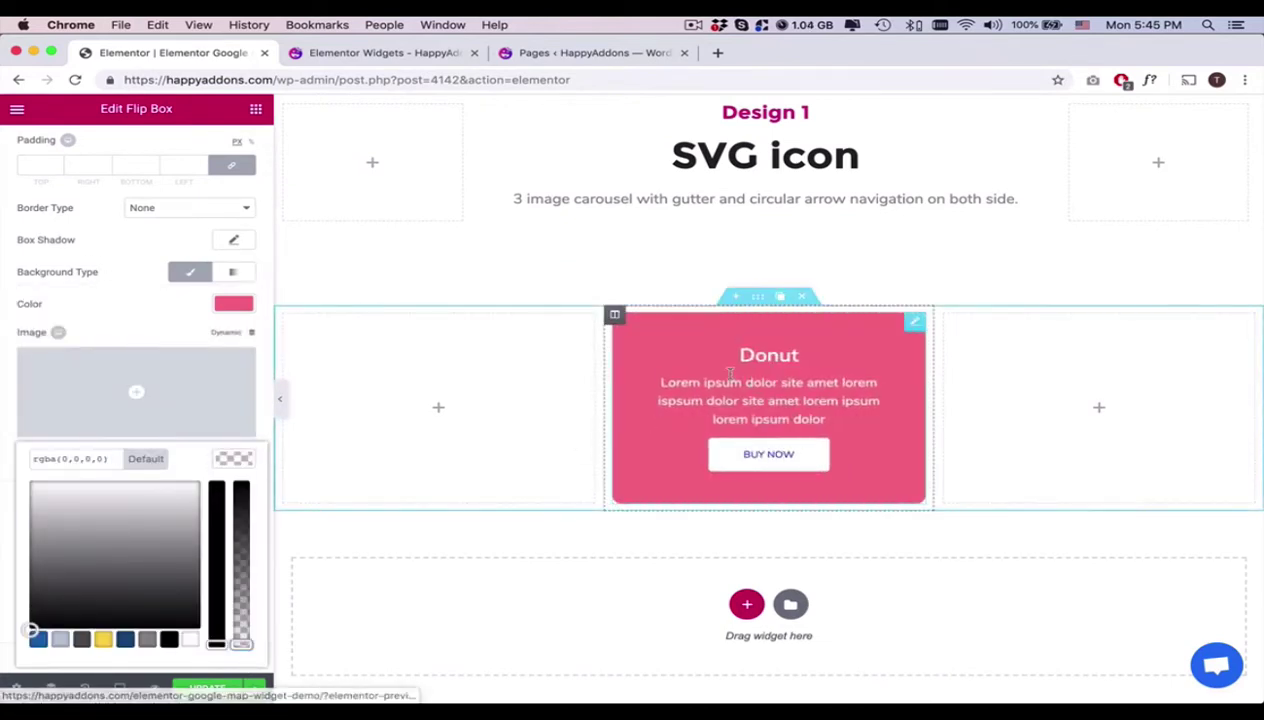
{"action": "left_click", "coordinate": [161, 312]}
Set the top spacing of the back side button to 20 px.
{"action": "scroll", "coordinate": [161, 312], "scroll_direction": "down", "scroll_amount": 3}
{"action": "scroll", "coordinate": [100, 460], "scroll_direction": "down", "scroll_amount": 1}
{"action": "scroll", "coordinate": [80, 340], "scroll_direction": "up", "scroll_amount": 2}
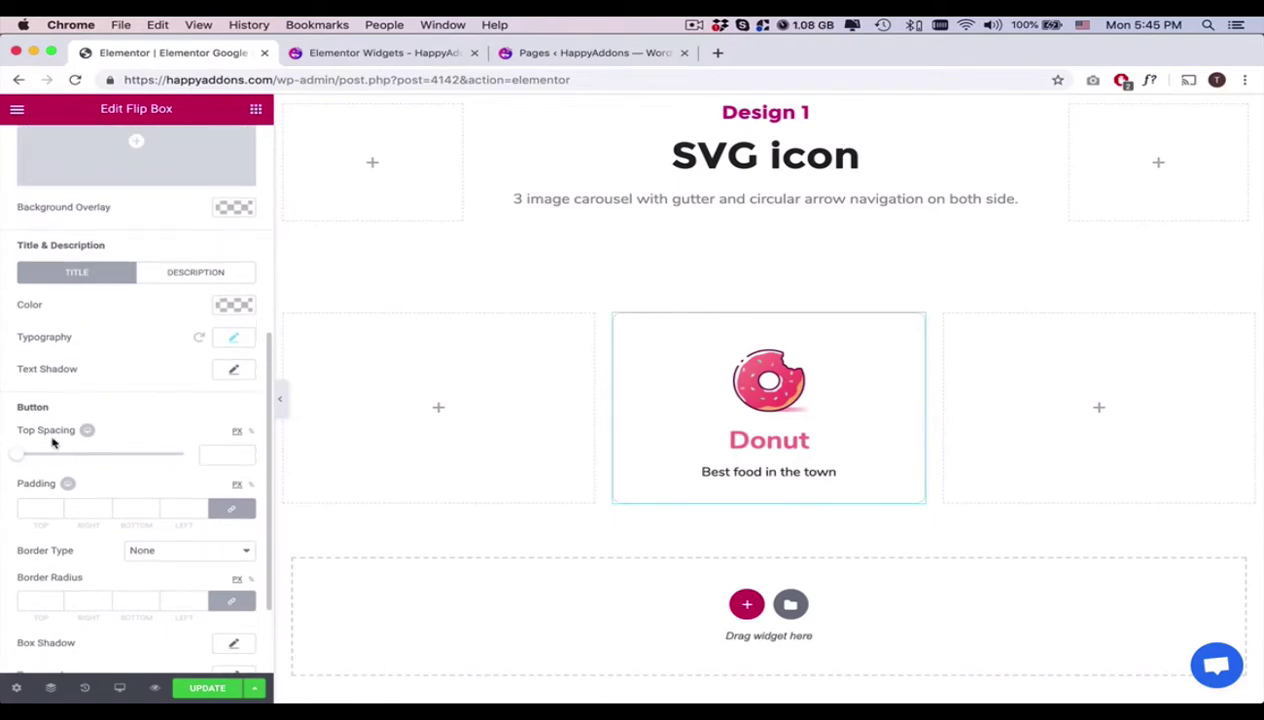
{"action": "left_click", "coordinate": [225, 455]}
{"action": "type", "text": "4"}
{"action": "key", "text": "Up"}
{"action": "key", "text": "Up"}
{"action": "key", "text": "Up"}
{"action": "key", "text": "Up"}
{"action": "key", "text": "Up"}
{"action": "key", "text": "Up"}
{"action": "key", "text": "Up"}
{"action": "key", "text": "Up"}
{"action": "key", "text": "Up"}
{"action": "key", "text": "Up"}
{"action": "key", "text": "Up"}
{"action": "key", "text": "Up"}
{"action": "key", "text": "Up"}
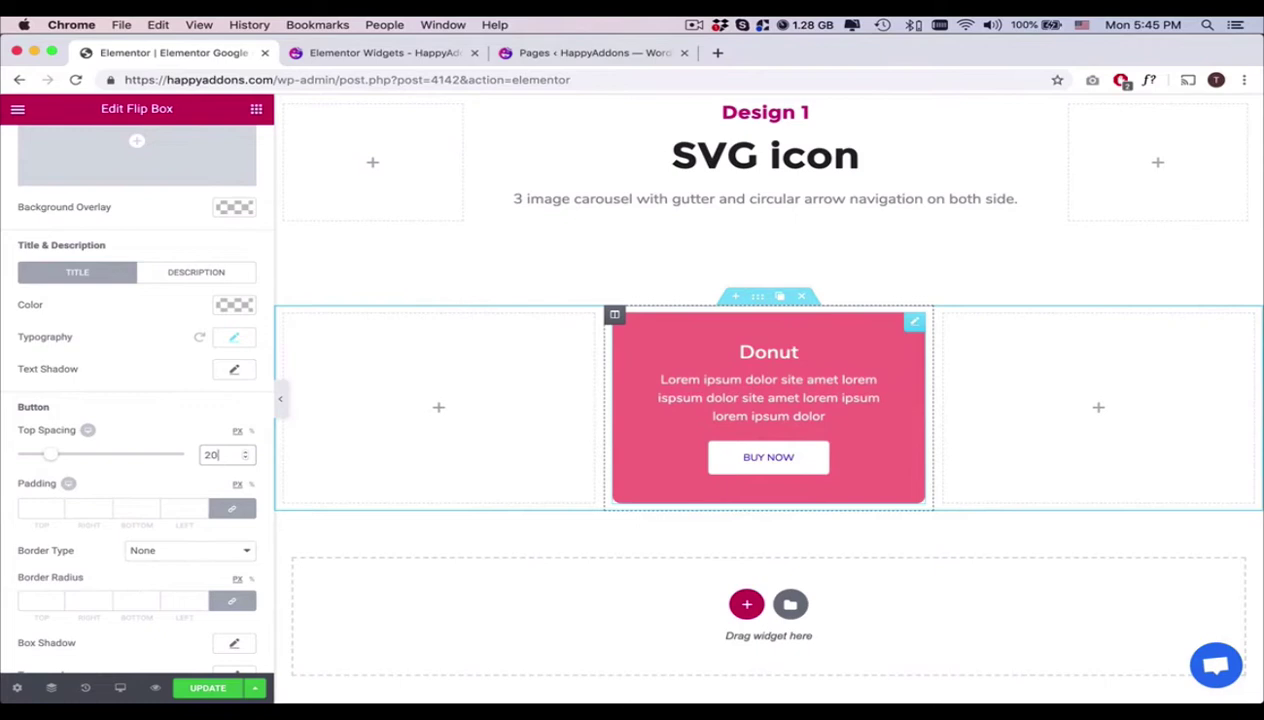
Round the back side button with a border radius of 50 px on all corners.
{"action": "scroll", "coordinate": [188, 602], "scroll_direction": "down", "scroll_amount": 3}
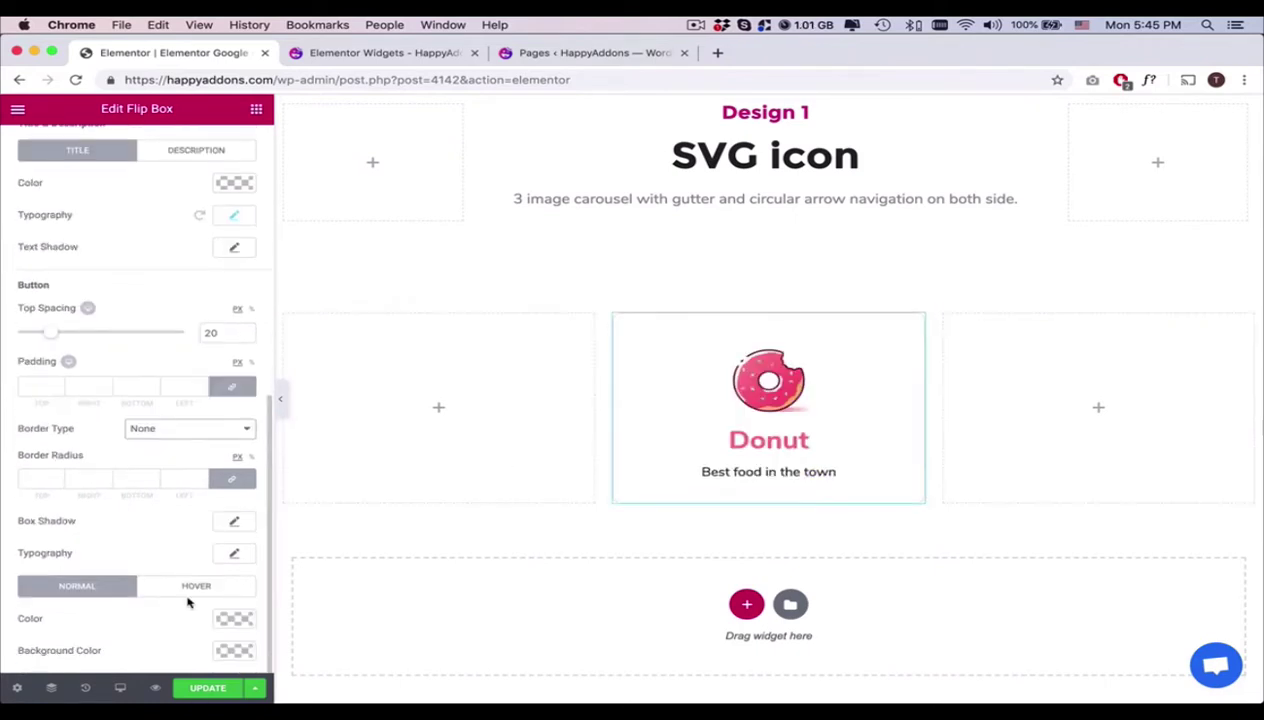
{"action": "left_click", "coordinate": [41, 477]}
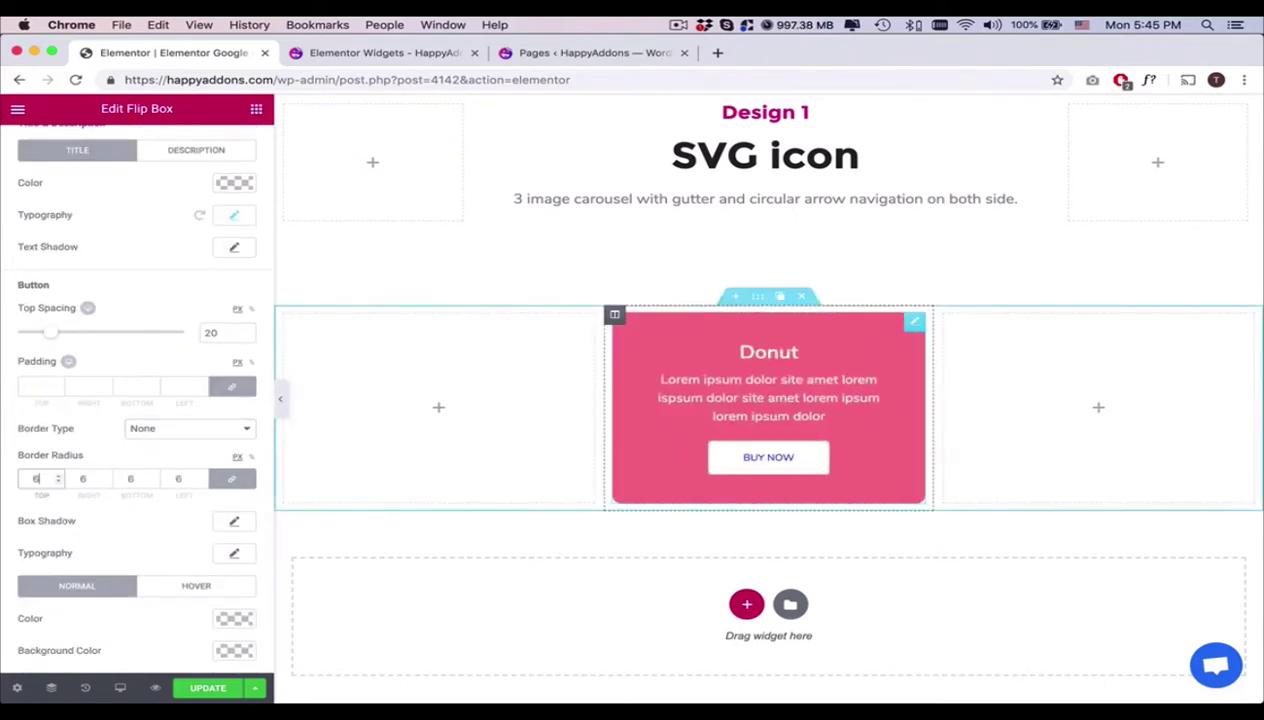
{"action": "type", "text": "50"}
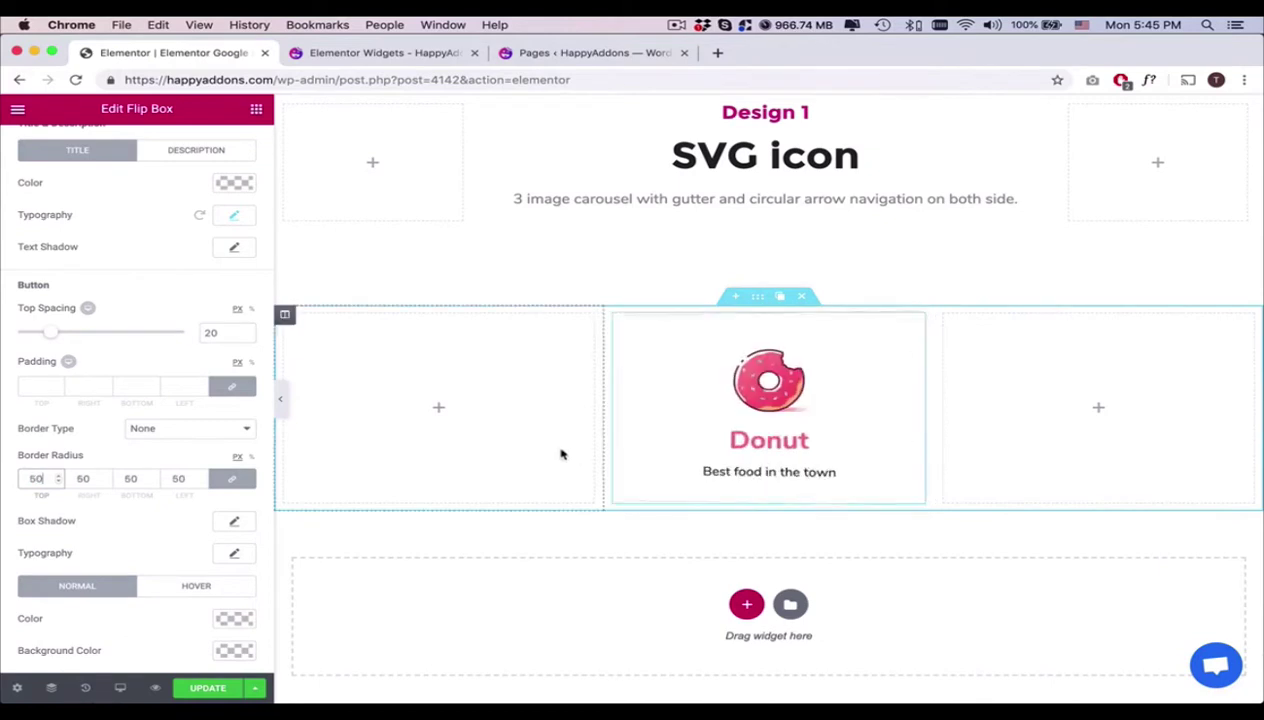
Add a translucent magenta-pink box shadow to the back side button with horizontal 3, vertical 10, blur 8 and spread -6.
{"action": "left_click", "coordinate": [234, 520]}
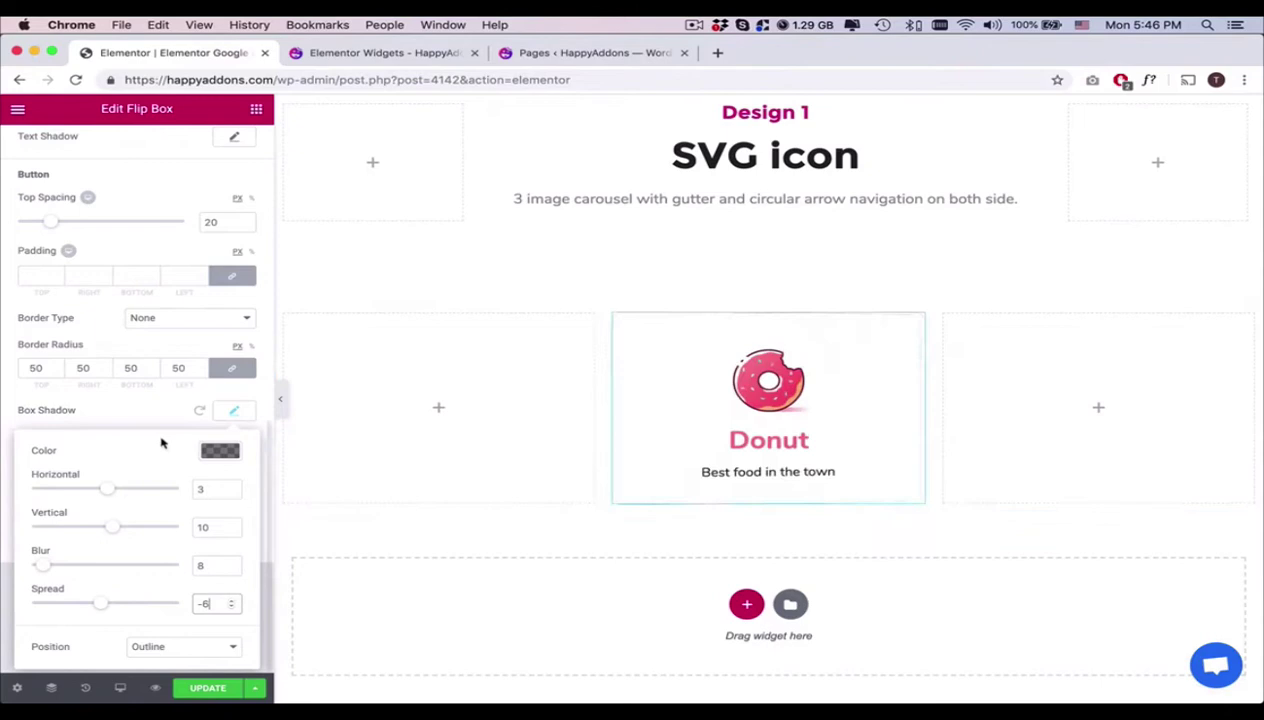
{"action": "left_click", "coordinate": [220, 450]}
{"action": "left_click", "coordinate": [202, 541]}
{"action": "left_click_drag", "start_coordinate": [166, 496], "coordinate": [181, 512]}
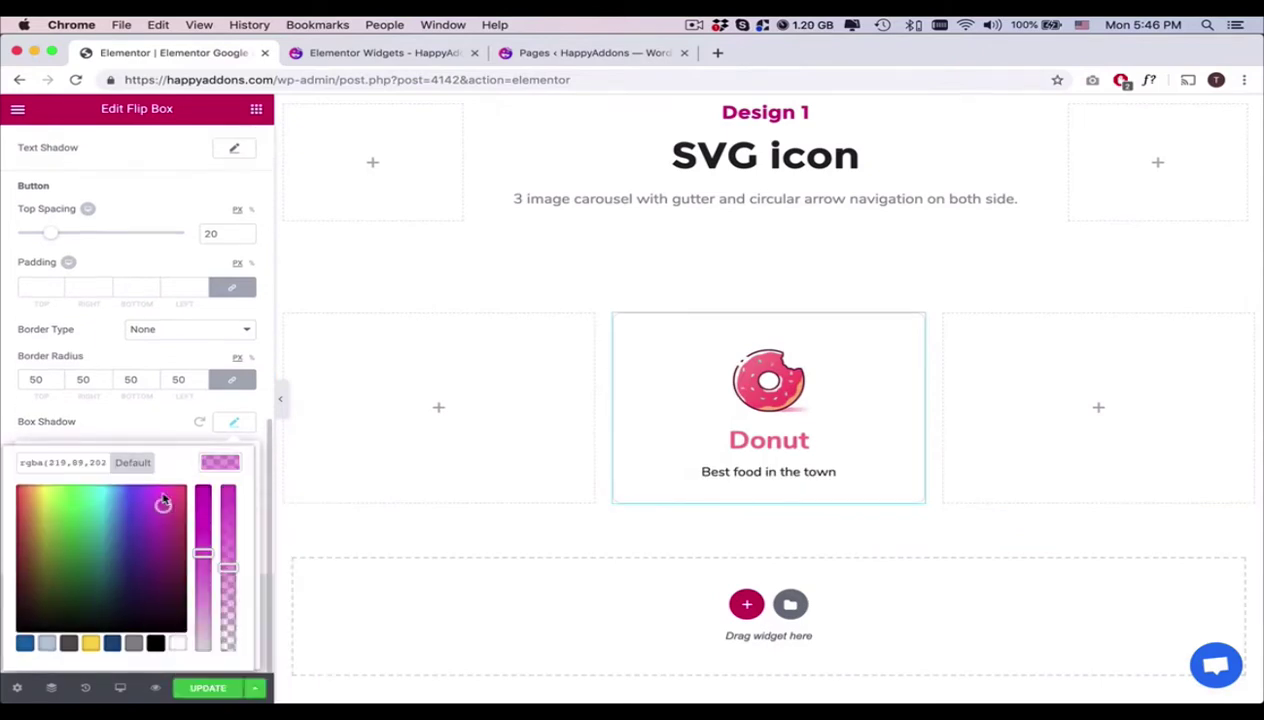
{"action": "left_click", "coordinate": [156, 421]}
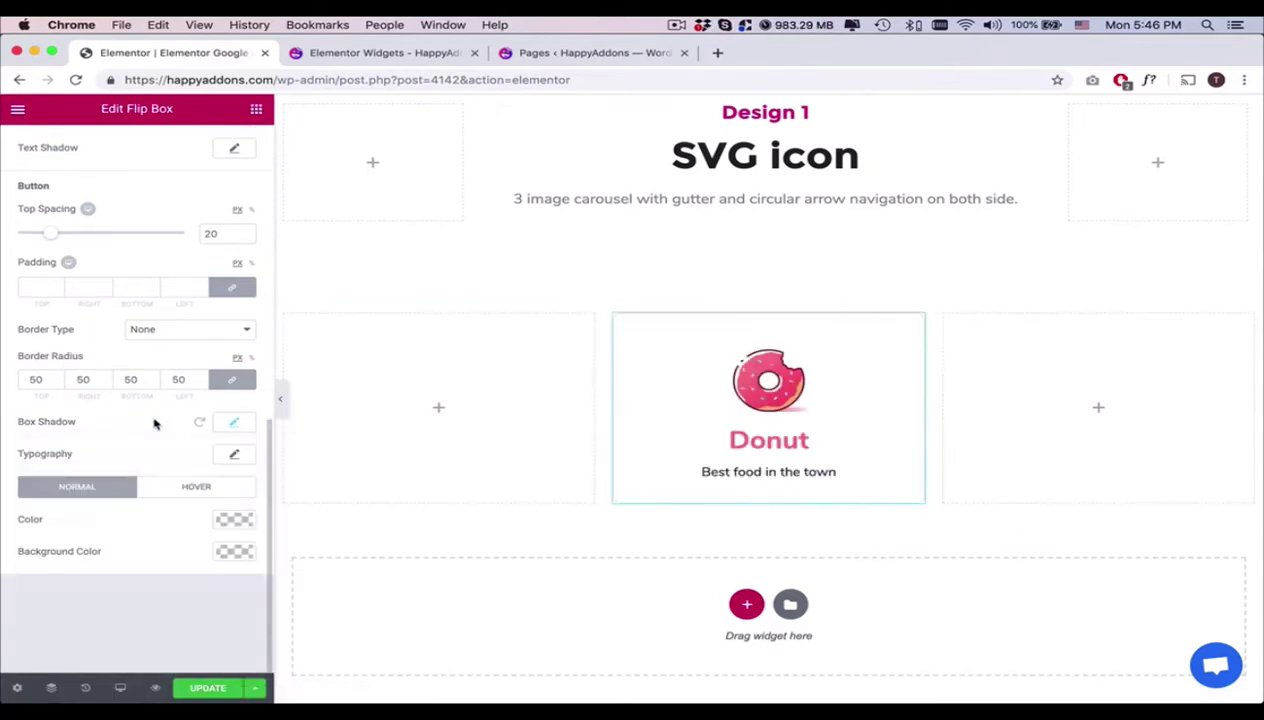
Set the back side button's normal text color to the copied pink of the front title.
{"action": "left_click", "coordinate": [228, 520]}
{"action": "key", "text": "super+v"}
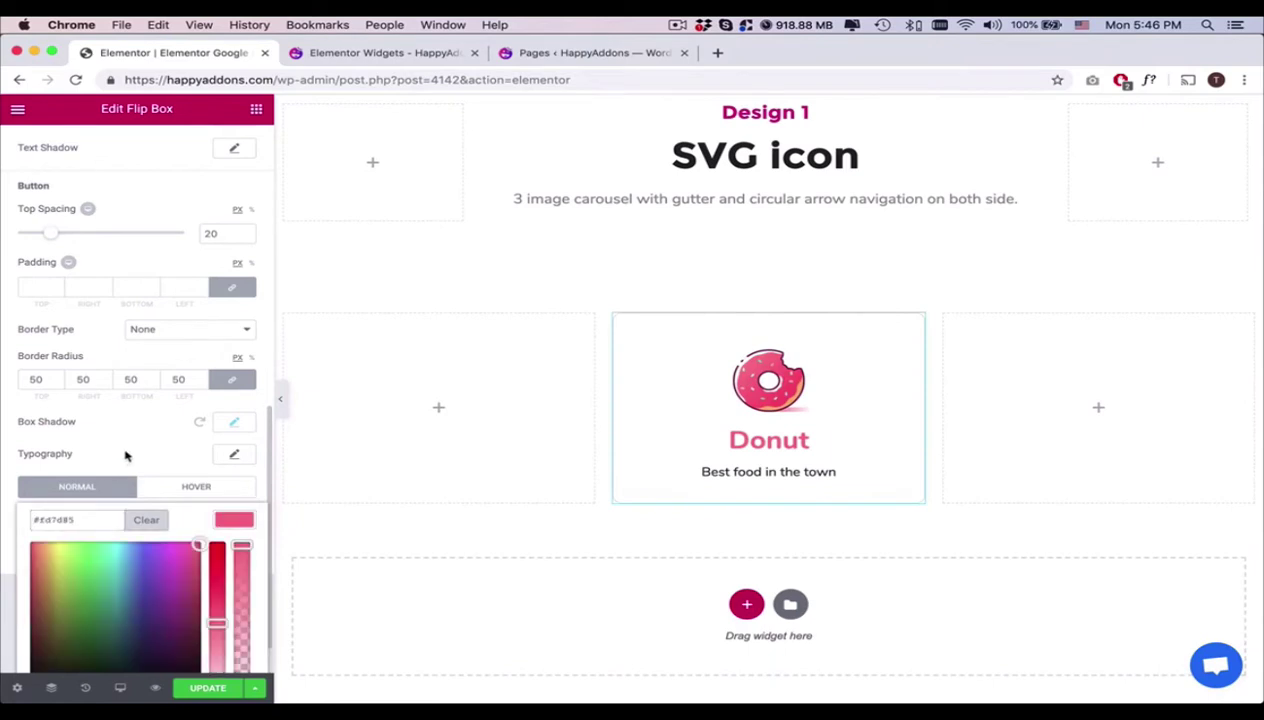
{"action": "left_click", "coordinate": [127, 455]}
Set the back side button's hover text color to solid gray.
{"action": "left_click", "coordinate": [168, 487]}
{"action": "left_click", "coordinate": [233, 617]}
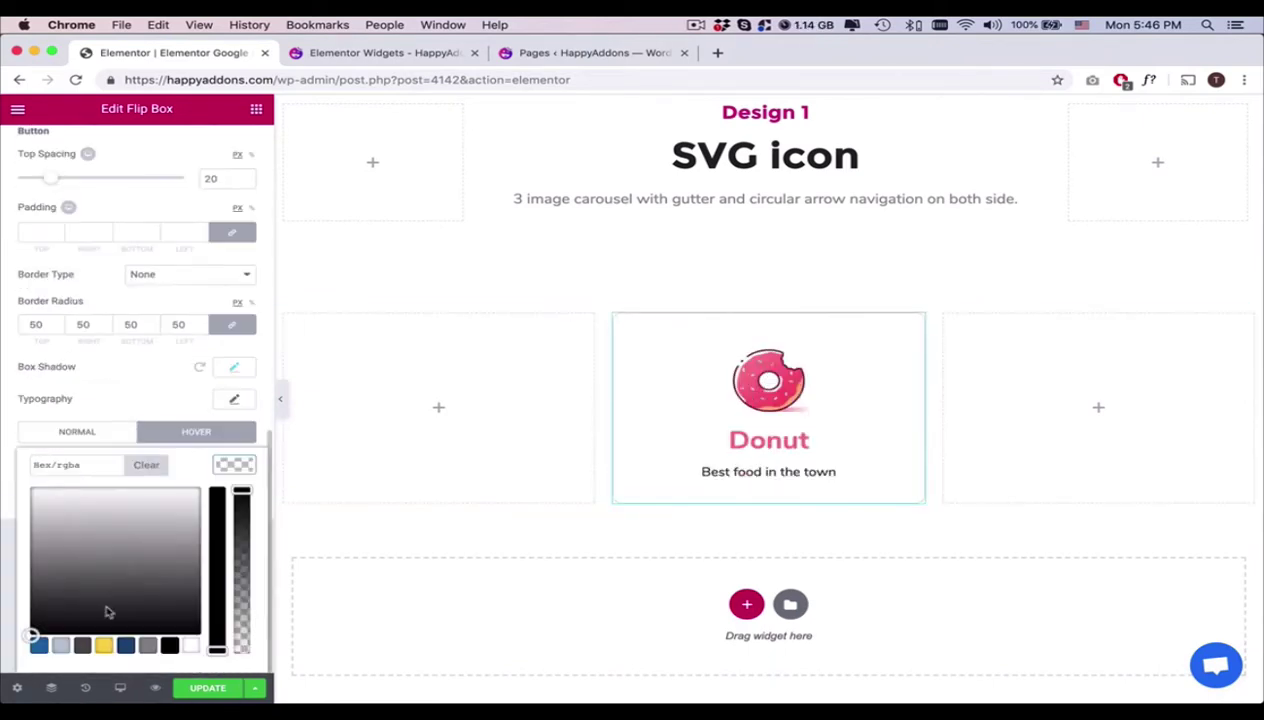
{"action": "type", "text": "8c8c8c"}
{"action": "left_click", "coordinate": [130, 400]}
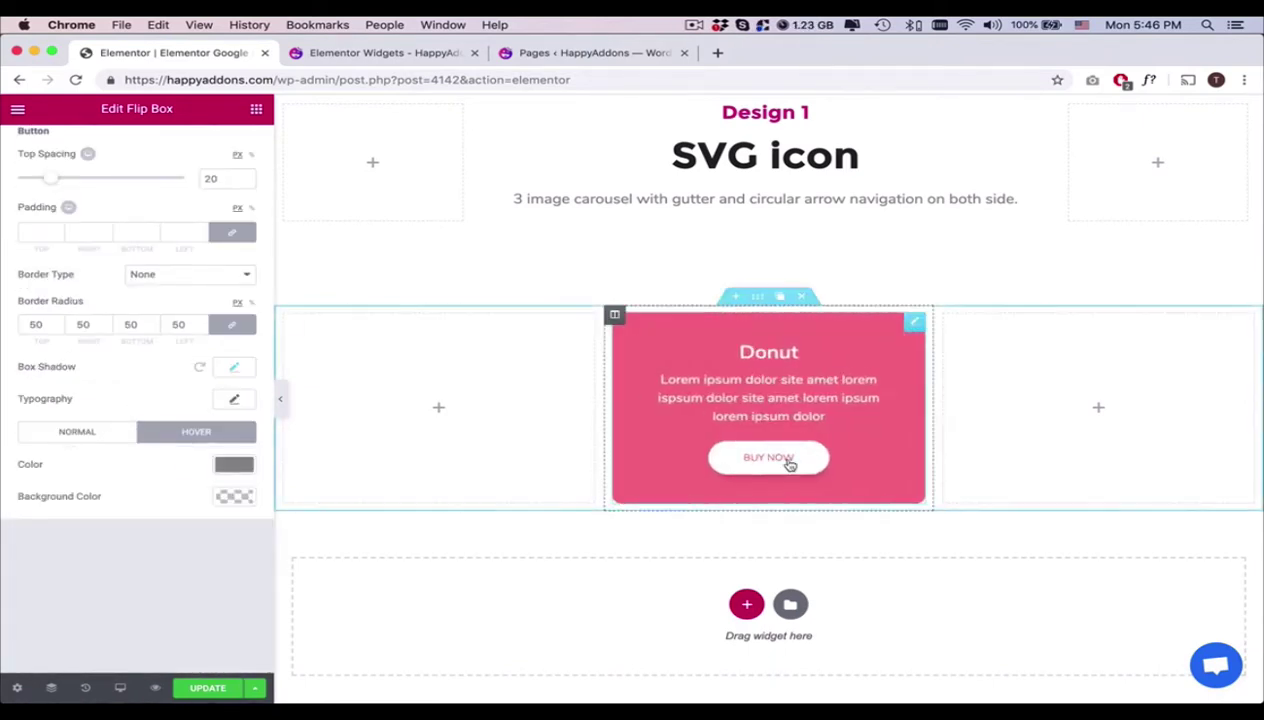
Customize the back side button's typography and collapse the editing panel to preview the finished flip box.
{"action": "left_click", "coordinate": [236, 401]}
{"action": "scroll", "coordinate": [200, 451], "scroll_direction": "down", "scroll_amount": 3}
{"action": "left_click", "coordinate": [178, 443]}
{"action": "left_click", "coordinate": [160, 393]}
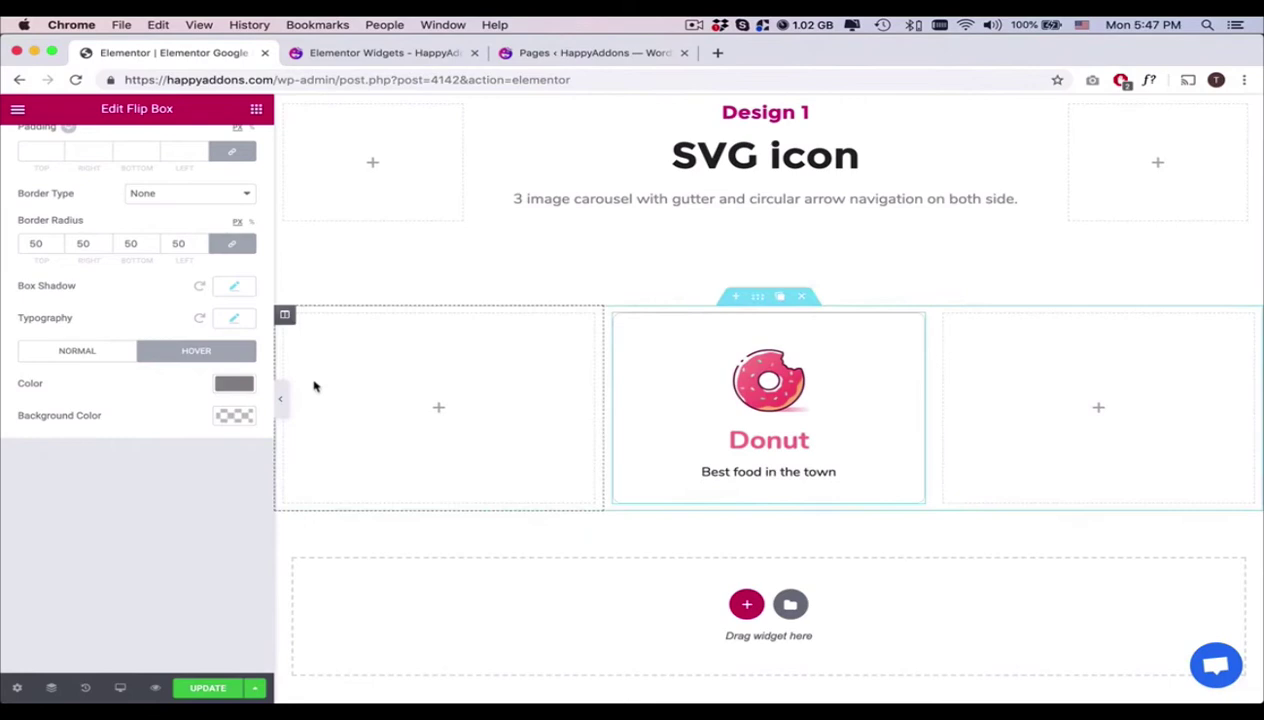
{"action": "left_click", "coordinate": [280, 399]}
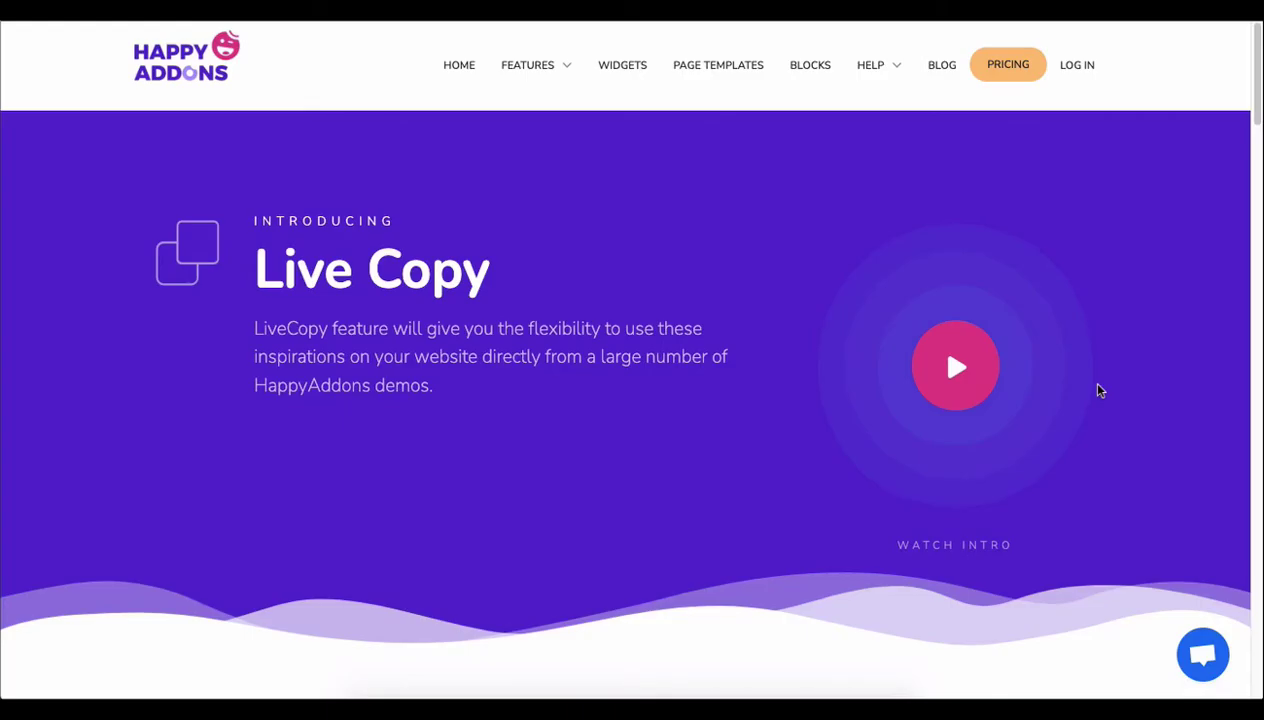
Look through the Happy Addons Live Copy feature page and the design examples on the Flip Box demo page.
{"action": "scroll", "coordinate": [1098, 390], "scroll_direction": "down", "scroll_amount": 13}
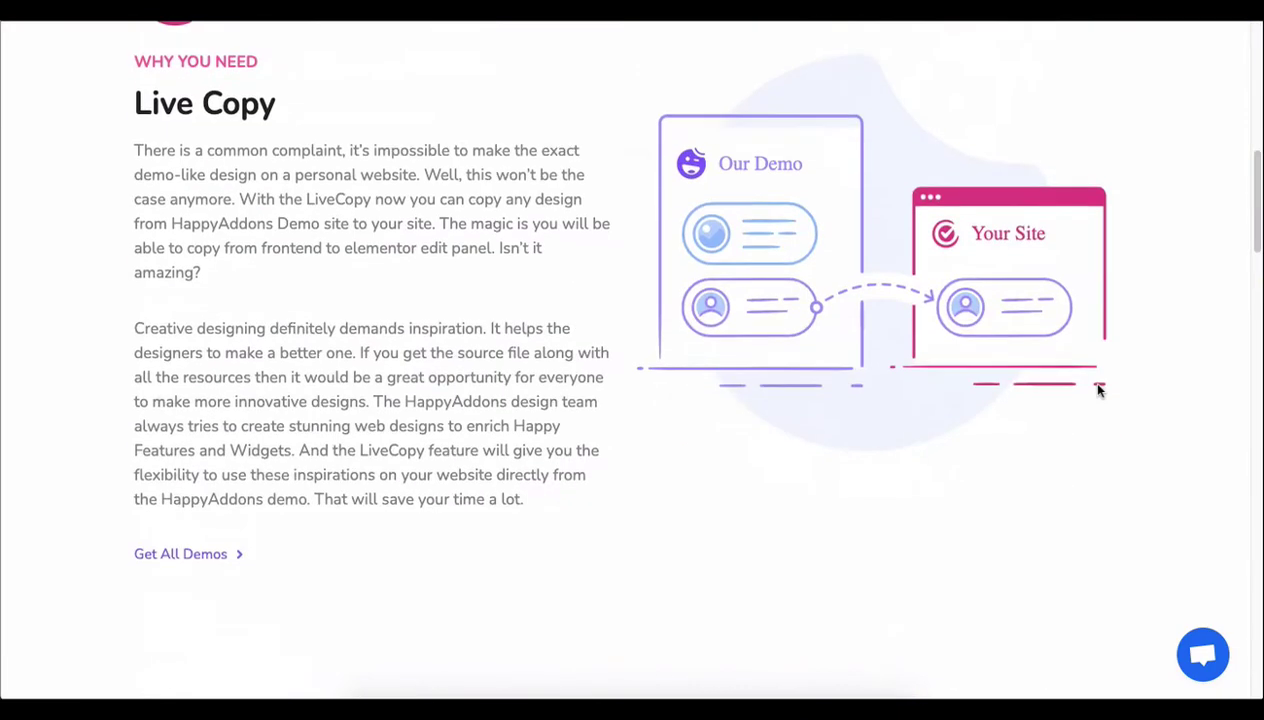
{"action": "scroll", "coordinate": [1098, 390], "scroll_direction": "down", "scroll_amount": 12}
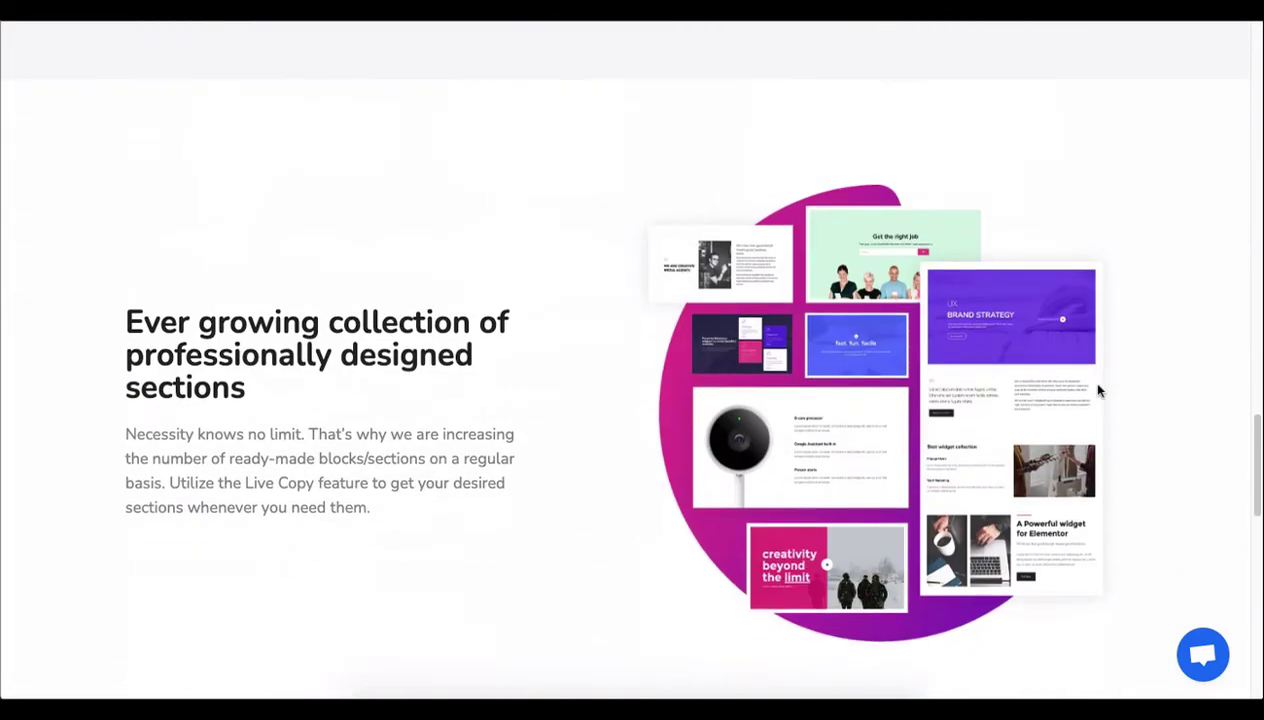
{"action": "scroll", "coordinate": [1098, 390], "scroll_direction": "up", "scroll_amount": 10}
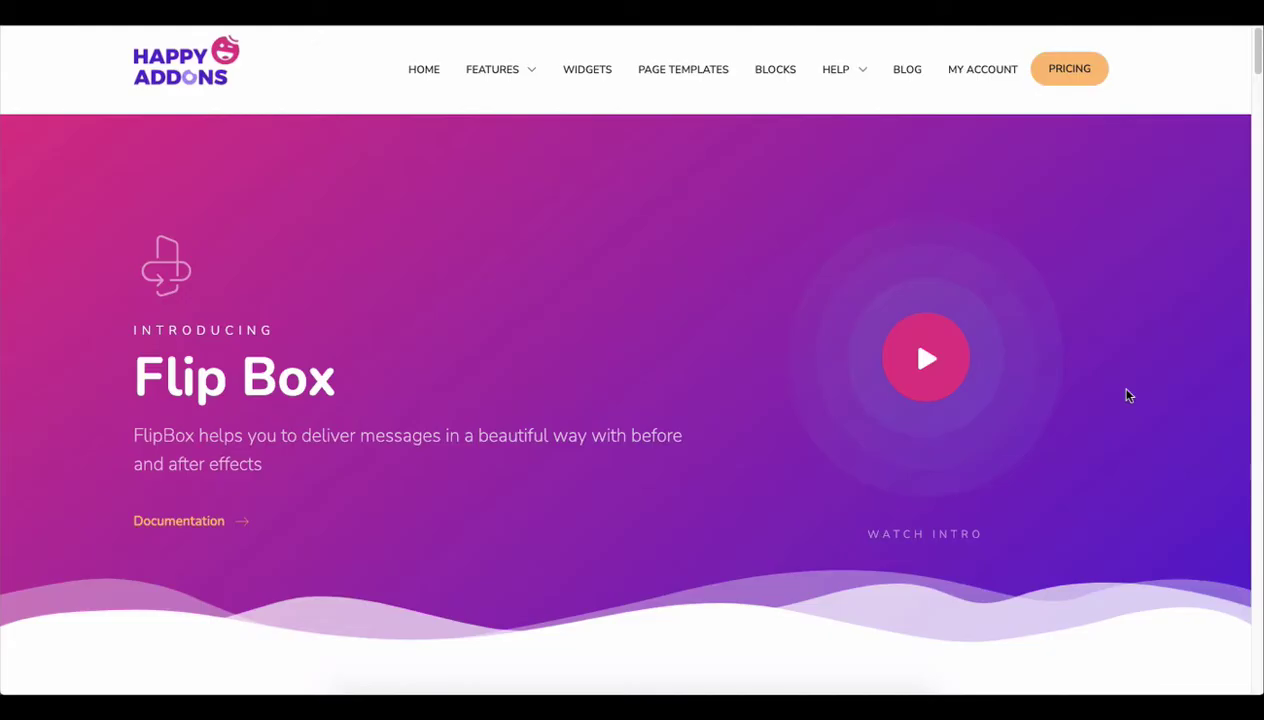
{"action": "scroll", "coordinate": [1127, 396], "scroll_direction": "down", "scroll_amount": 9}
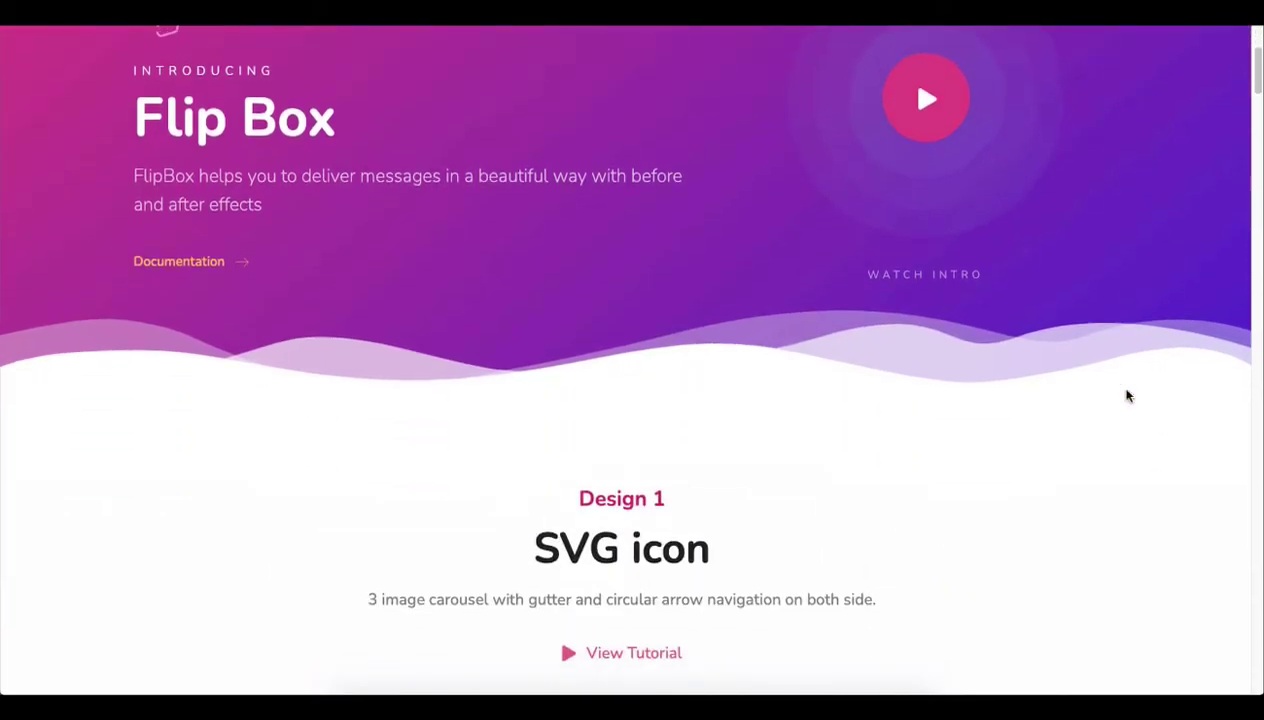
{"action": "scroll", "coordinate": [1127, 396], "scroll_direction": "down", "scroll_amount": 12}
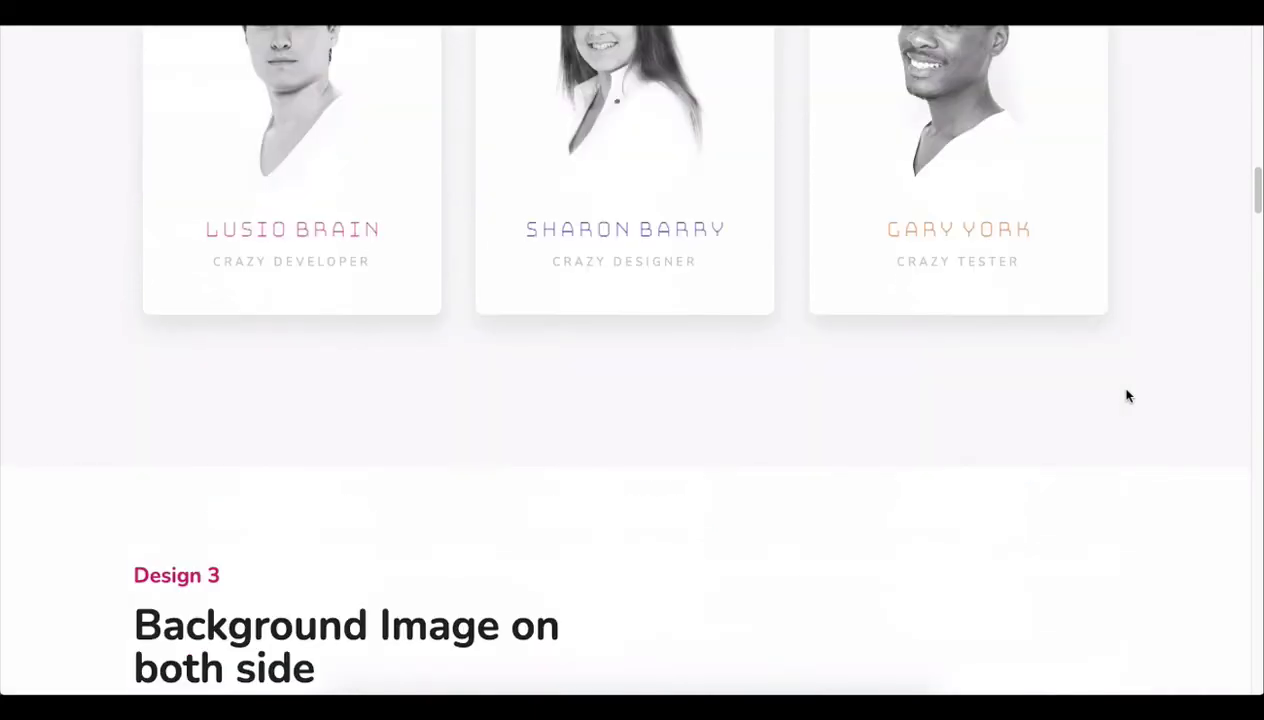